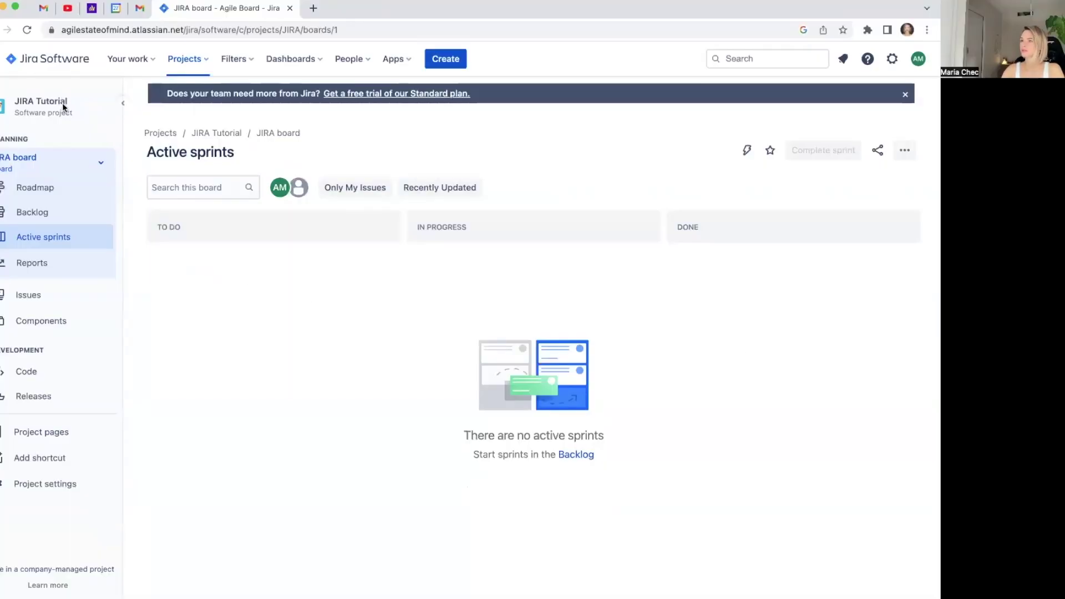
From View all projects, start a new project and choose the Kanban template
{"action": "left_click", "coordinate": [194, 65]}
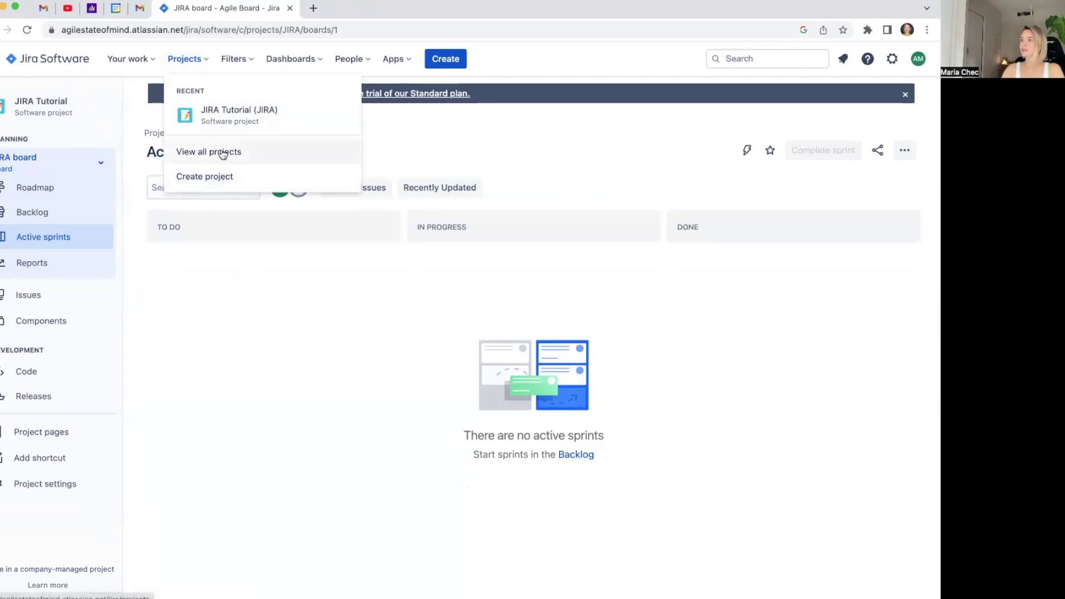
{"action": "left_click", "coordinate": [223, 154]}
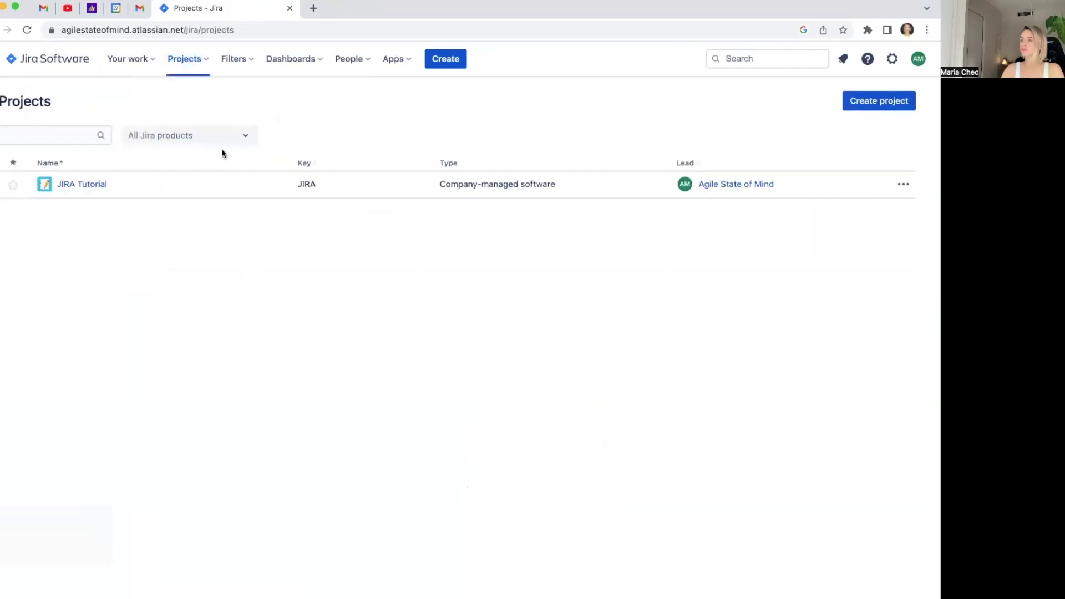
{"action": "left_click", "coordinate": [871, 103]}
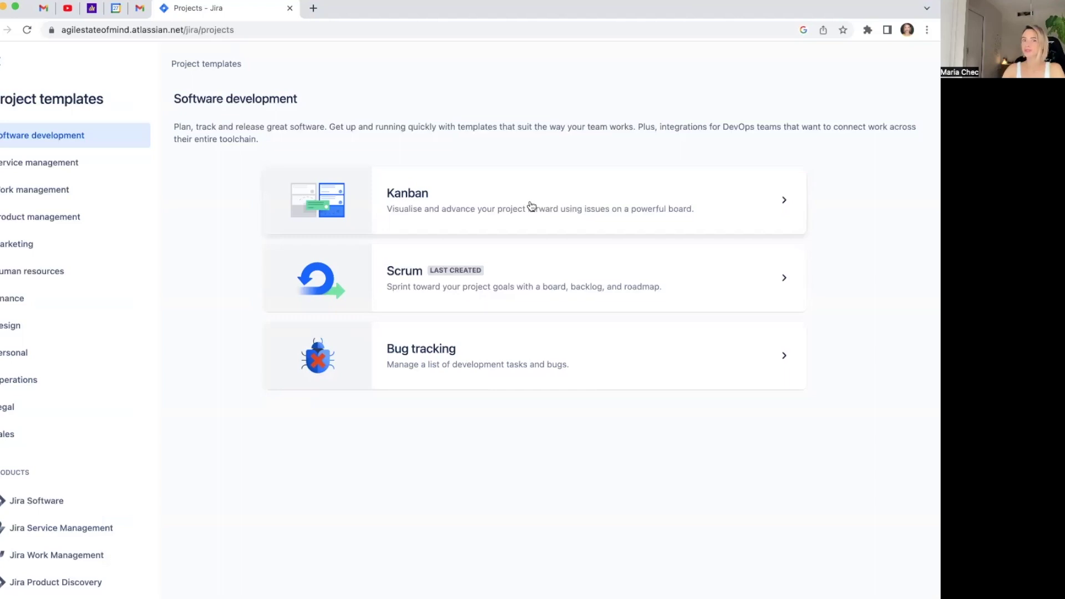
{"action": "left_click", "coordinate": [531, 207]}
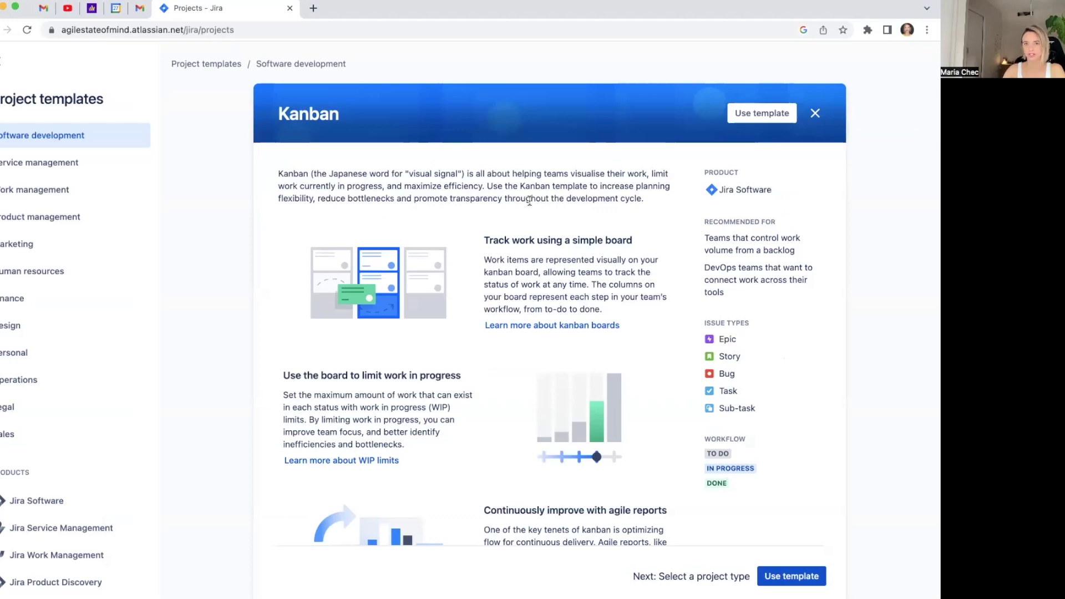
{"action": "scroll", "coordinate": [529, 201], "scroll_direction": "down", "scroll_amount": 3}
{"action": "left_click", "coordinate": [809, 569]}
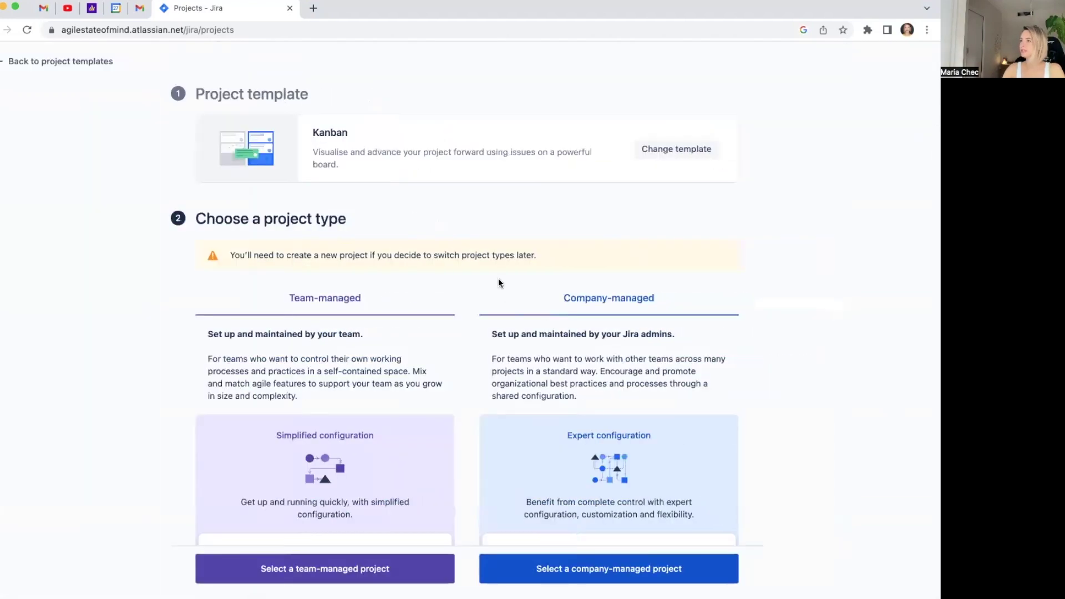
Compare the team-managed and company-managed options and choose company-managed
{"action": "scroll", "coordinate": [377, 157], "scroll_direction": "down", "scroll_amount": 6}
{"action": "scroll", "coordinate": [377, 155], "scroll_direction": "up", "scroll_amount": 2}
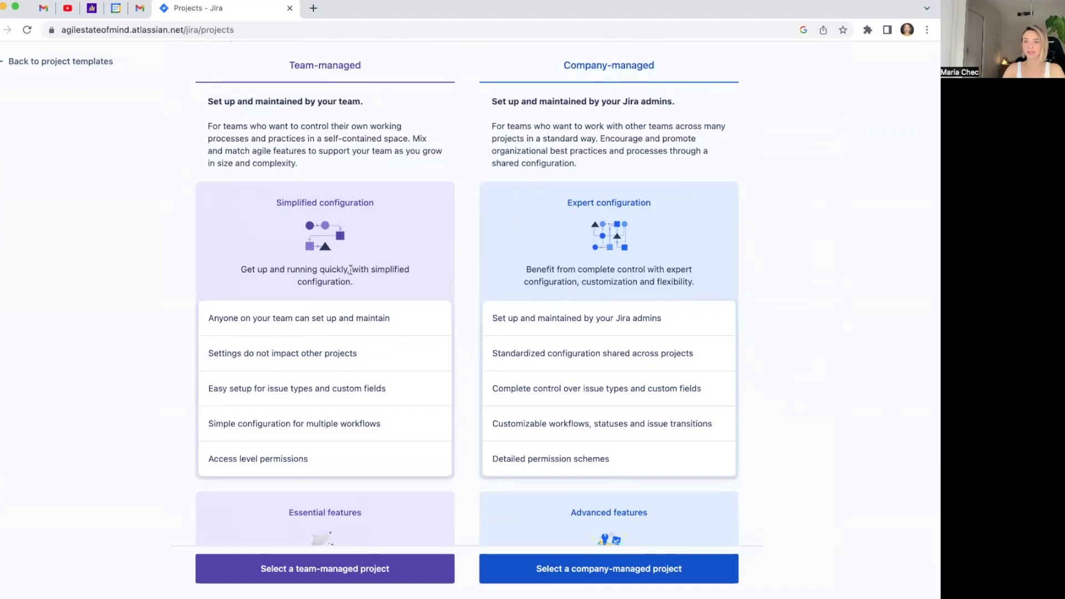
{"action": "scroll", "coordinate": [351, 269], "scroll_direction": "down", "scroll_amount": 2}
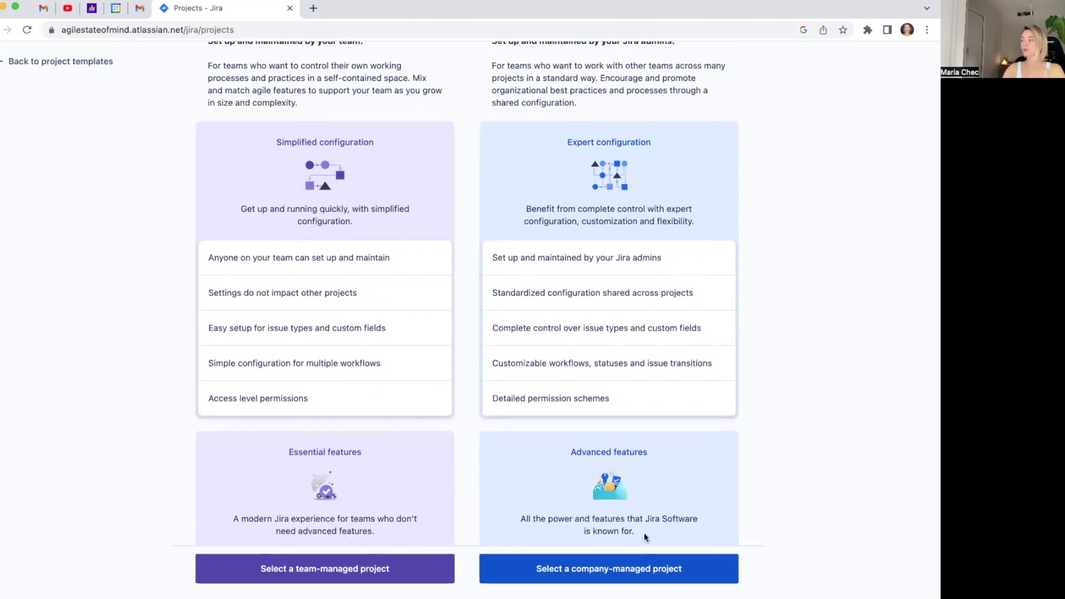
{"action": "scroll", "coordinate": [638, 536], "scroll_direction": "up", "scroll_amount": 1}
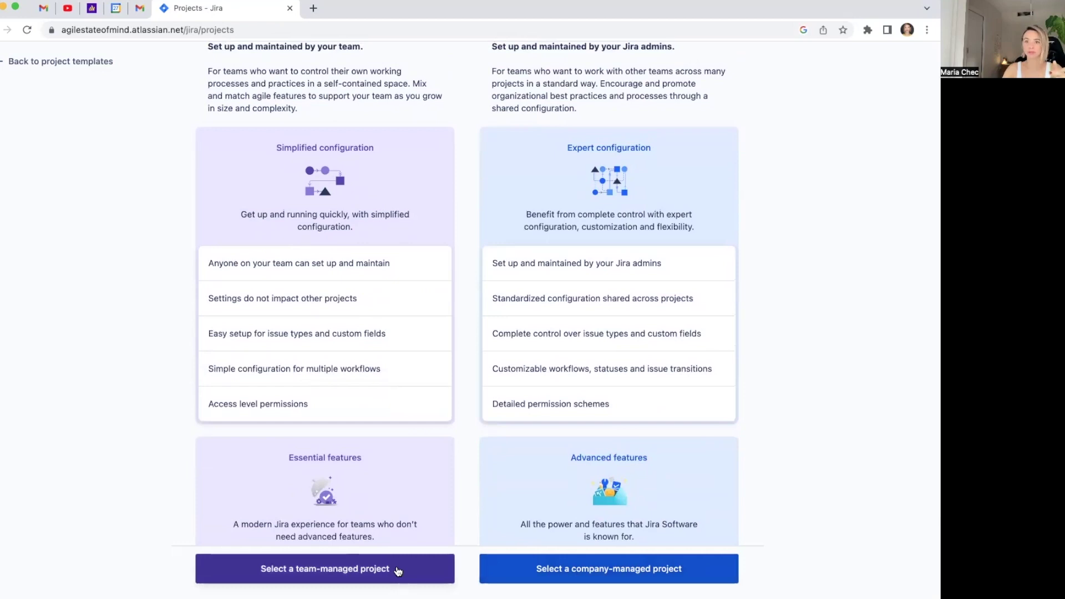
{"action": "left_click", "coordinate": [606, 572]}
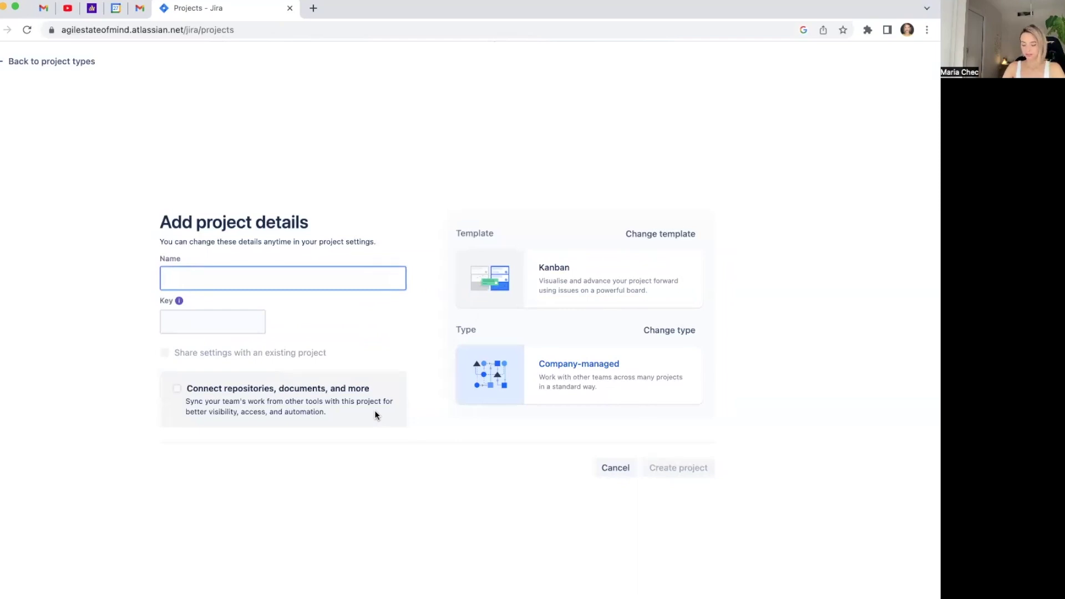
Name the project 'Jira Tutorial 2', set its key to JT2, and create it
{"action": "type", "text": "Jira Tutorial 2"}
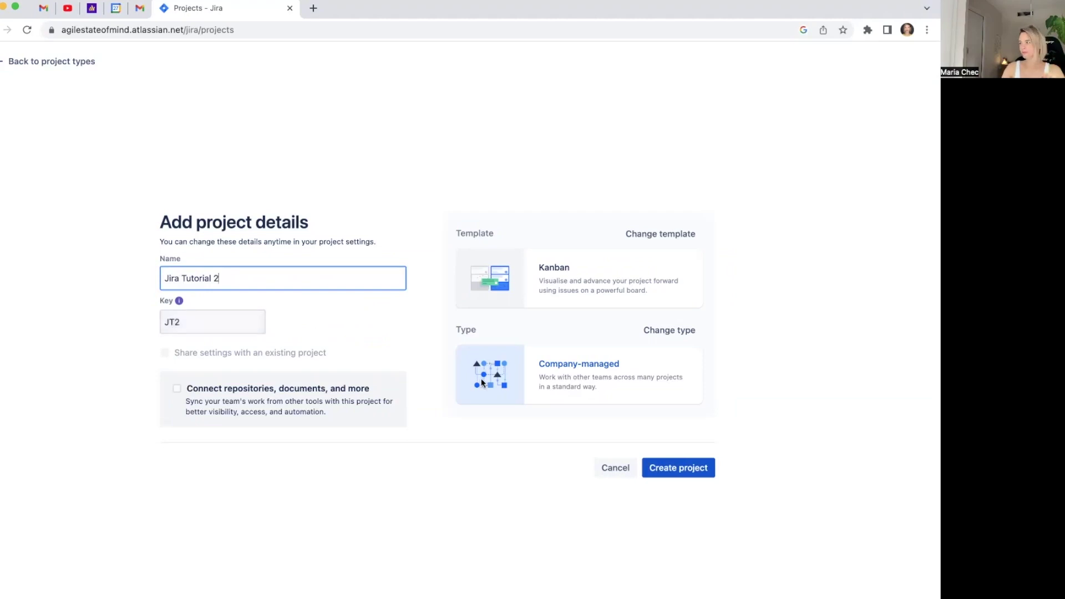
{"action": "left_click_drag", "start_coordinate": [202, 323], "coordinate": [155, 324]}
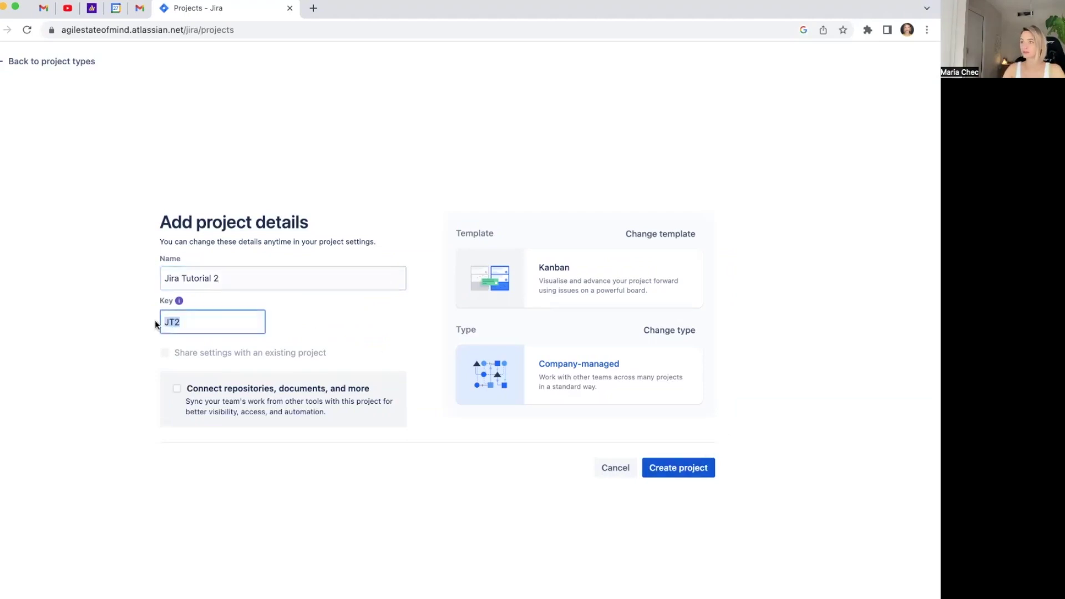
{"action": "type", "text": "JIRA"}
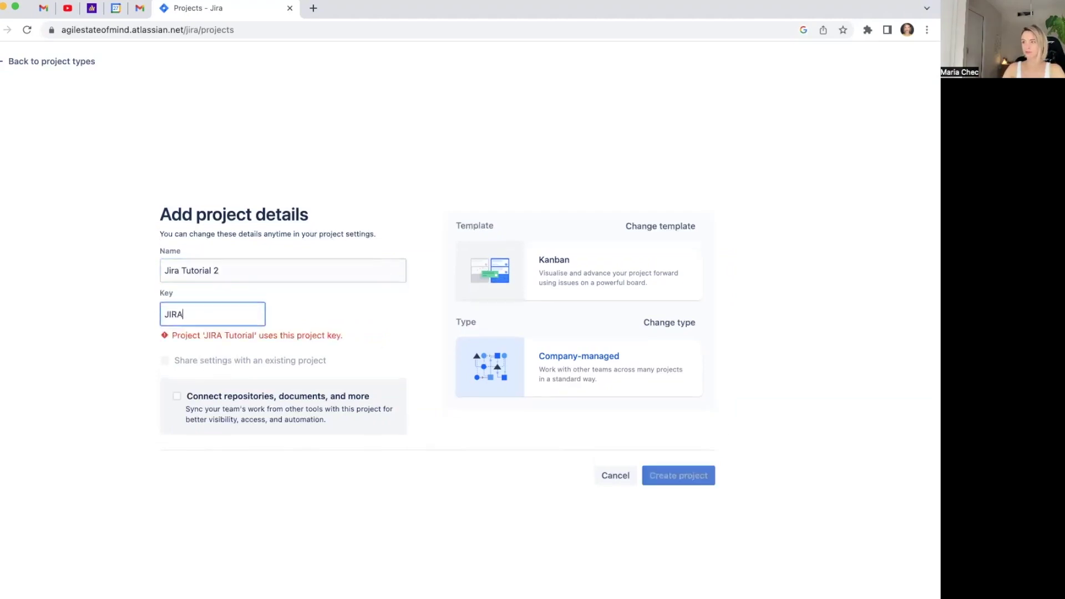
{"action": "key", "text": "BackSpace"}
{"action": "key", "text": "BackSpace"}
{"action": "key", "text": "BackSpace"}
{"action": "type", "text": "T2"}
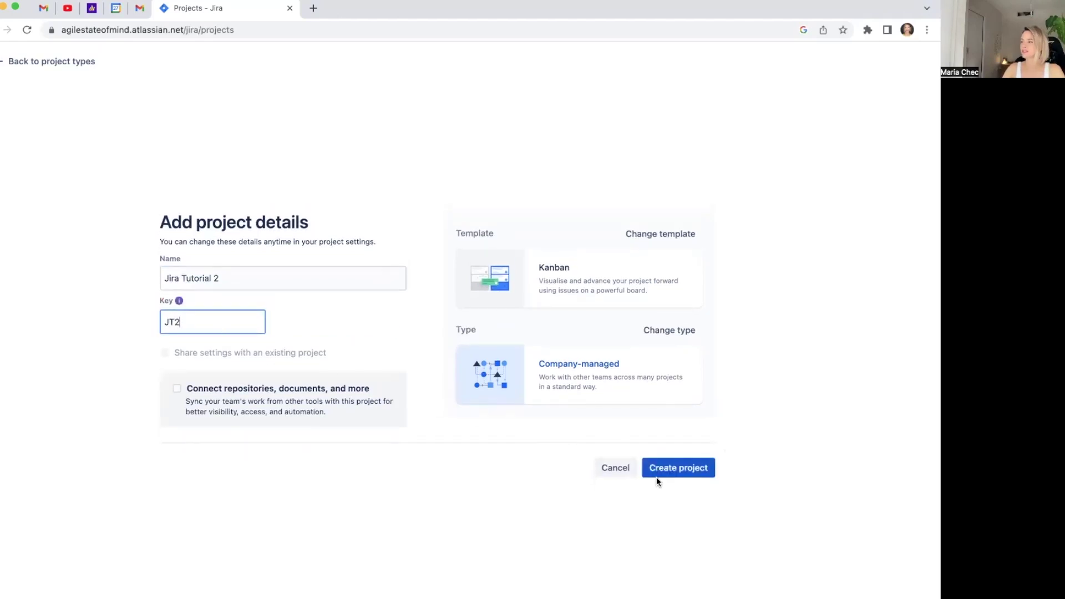
{"action": "left_click", "coordinate": [677, 470]}
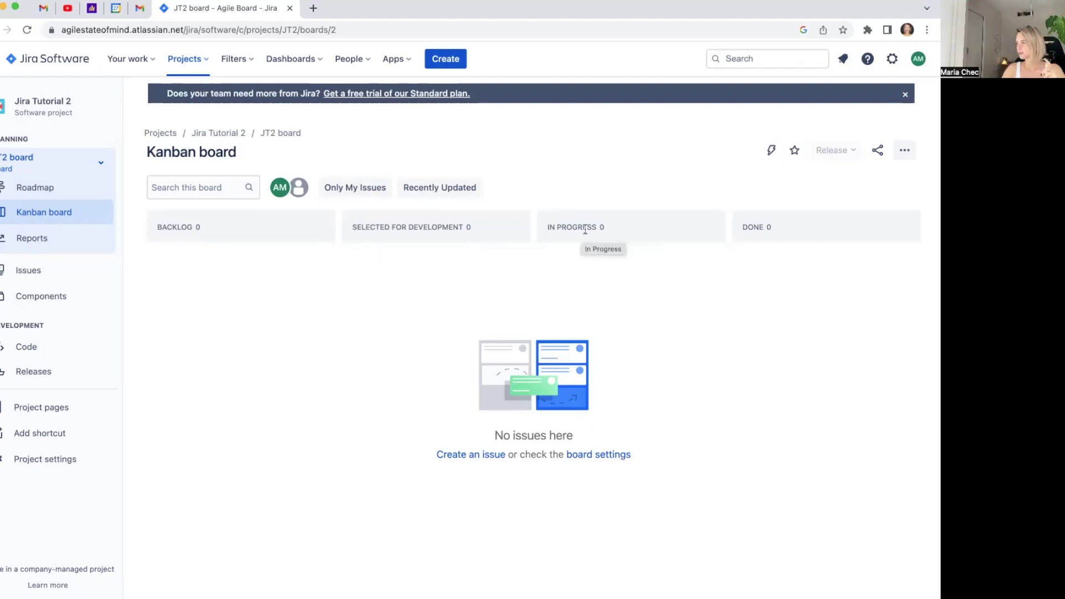
Open the JT2 board's '...' more actions menu
{"action": "left_click", "coordinate": [904, 154]}
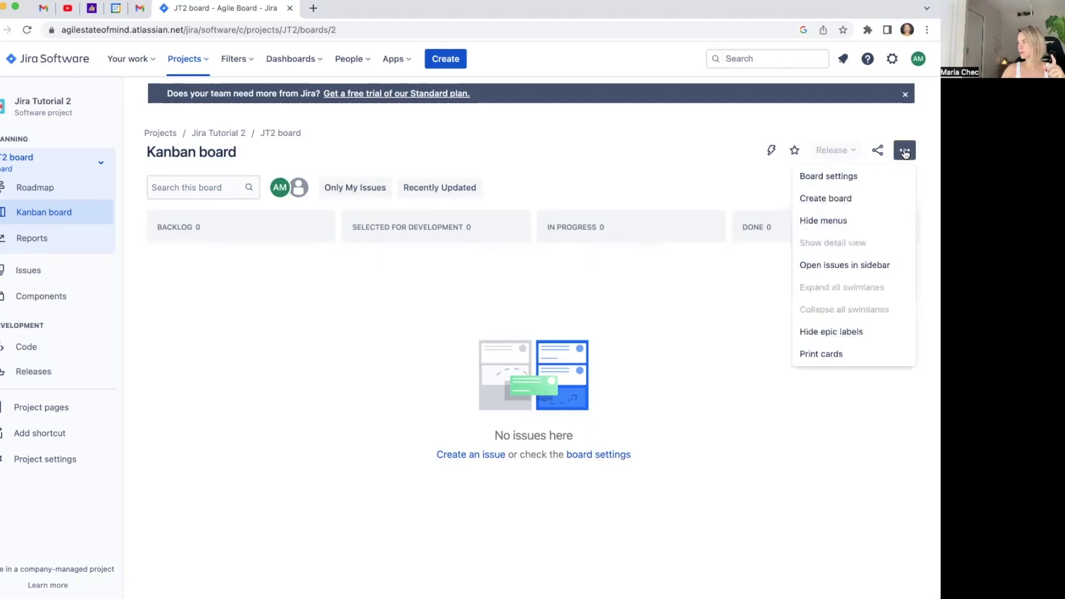
Open Board settings and inspect the filter query 'project = JT2 ORDER BY Rank ASC'
{"action": "left_click", "coordinate": [881, 178]}
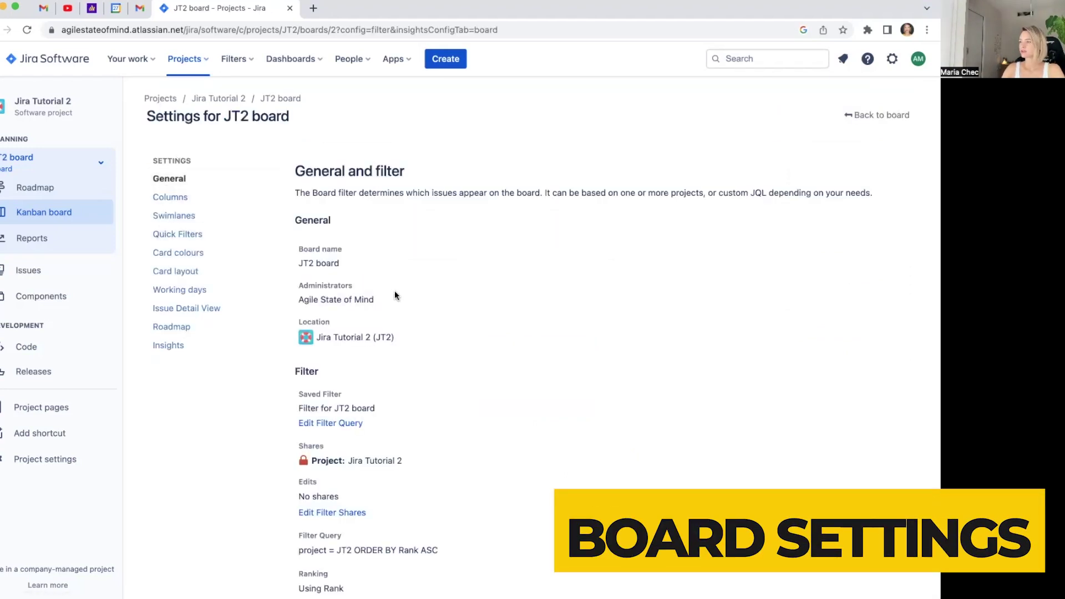
{"action": "scroll", "coordinate": [391, 300], "scroll_direction": "down", "scroll_amount": 1}
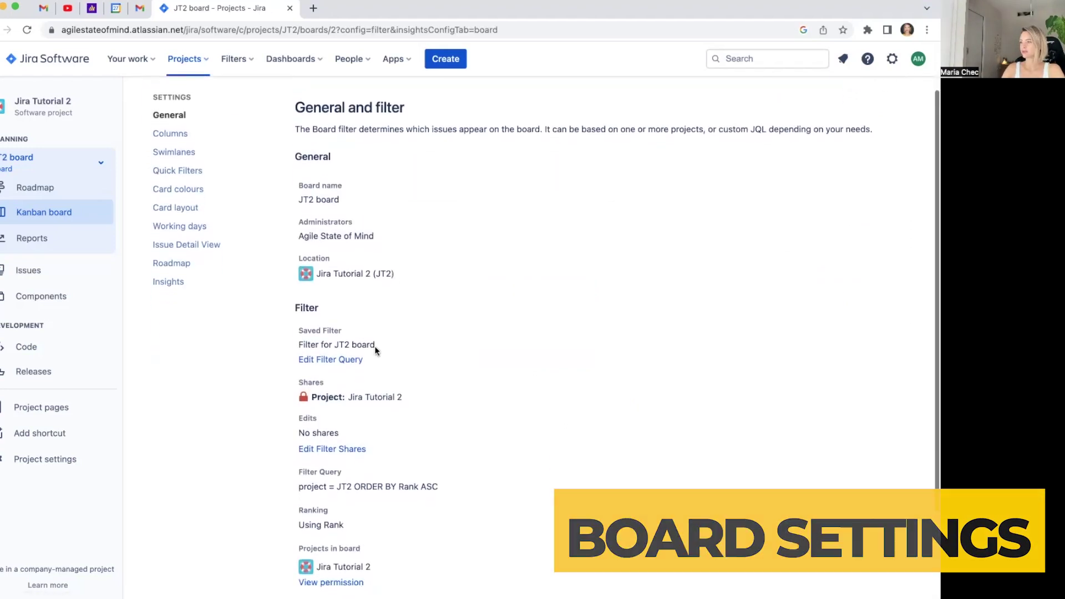
{"action": "left_click", "coordinate": [350, 361]}
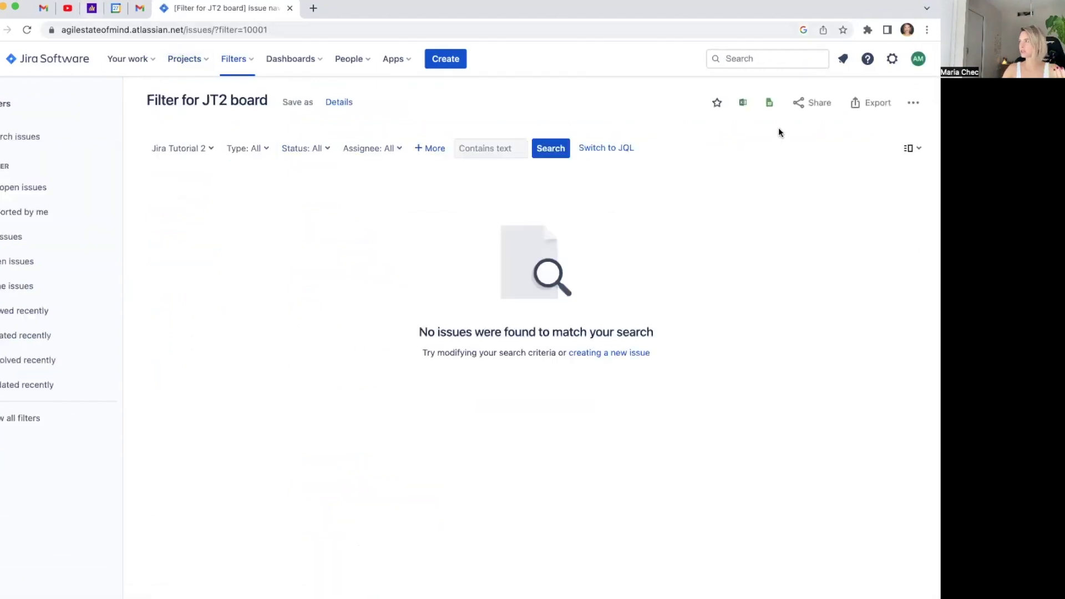
{"action": "key", "text": "super+bracketleft"}
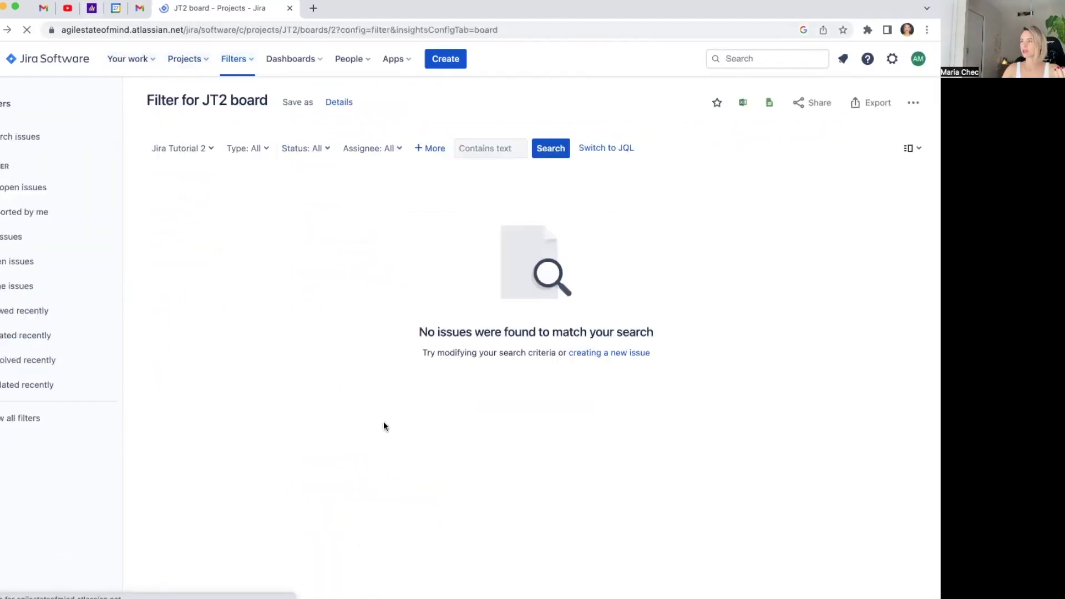
{"action": "scroll", "coordinate": [339, 350], "scroll_direction": "down", "scroll_amount": 3}
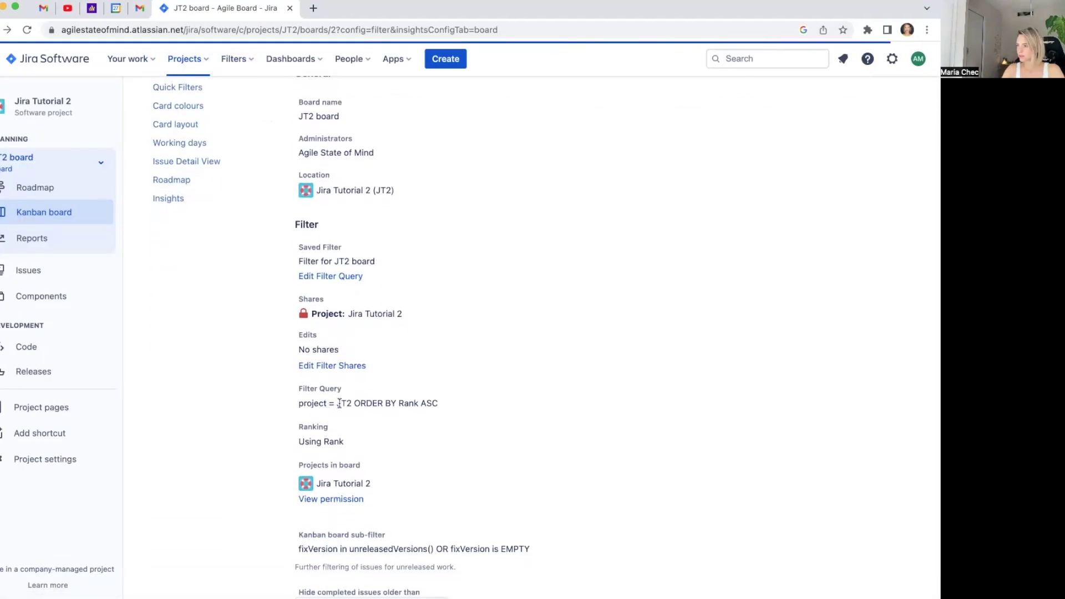
{"action": "left_click_drag", "start_coordinate": [336, 403], "coordinate": [451, 407]}
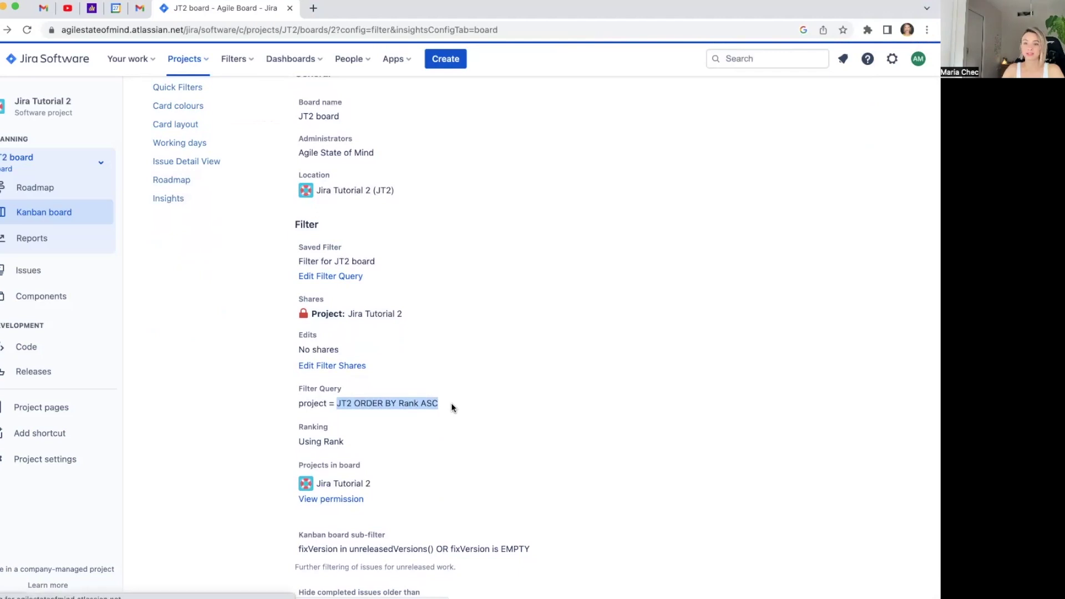
{"action": "scroll", "coordinate": [451, 403], "scroll_direction": "down", "scroll_amount": 1}
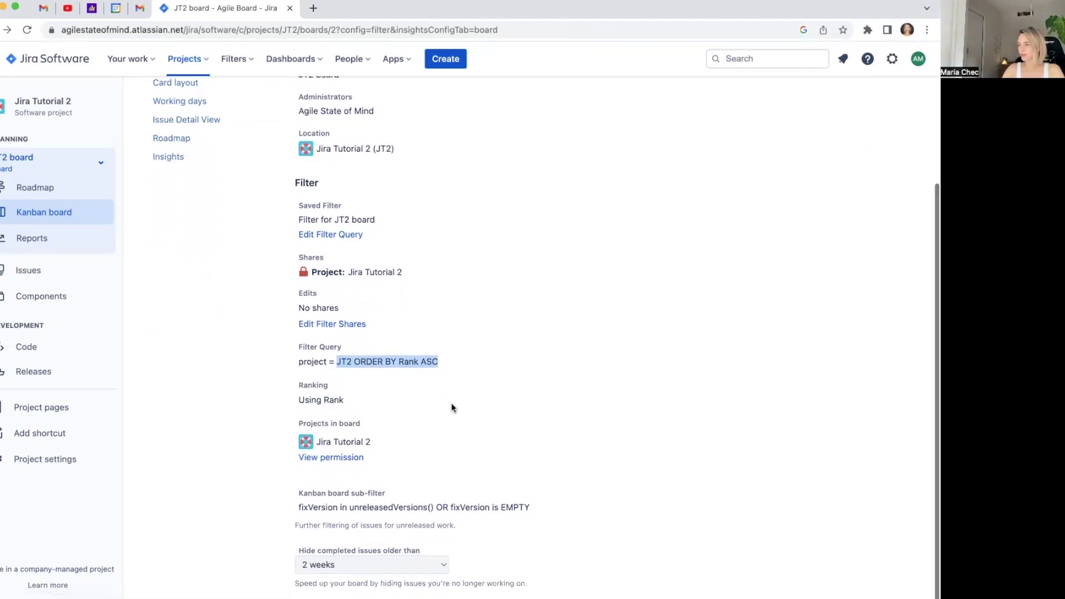
{"action": "scroll", "coordinate": [451, 405], "scroll_direction": "up", "scroll_amount": 5}
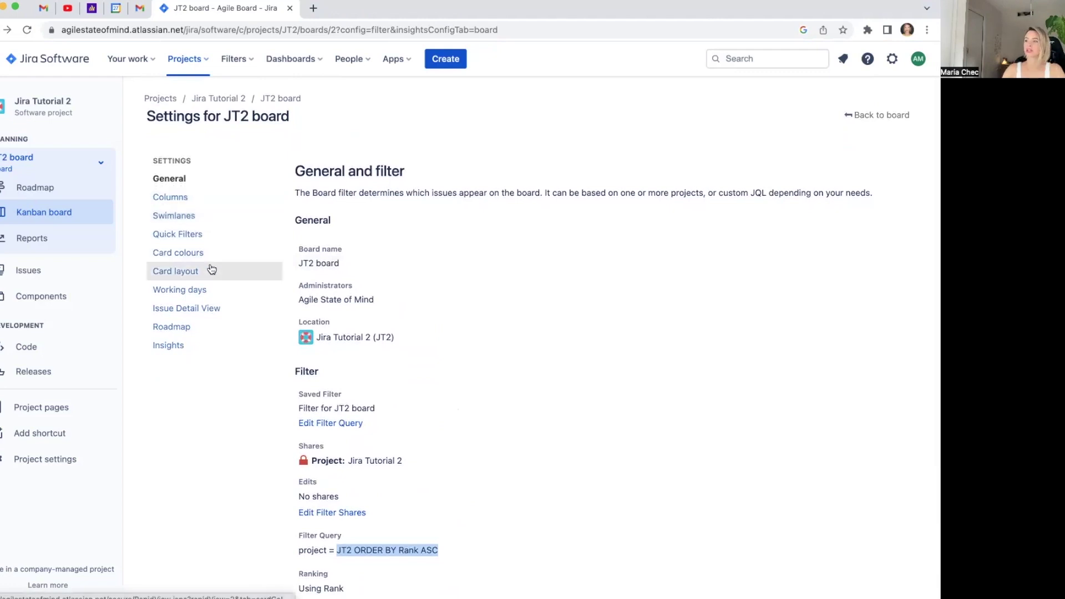
Set Selected for Development minimum 3 and In Progress maximum 5, then view Swimlanes and Roadmap
{"action": "left_click", "coordinate": [188, 218]}
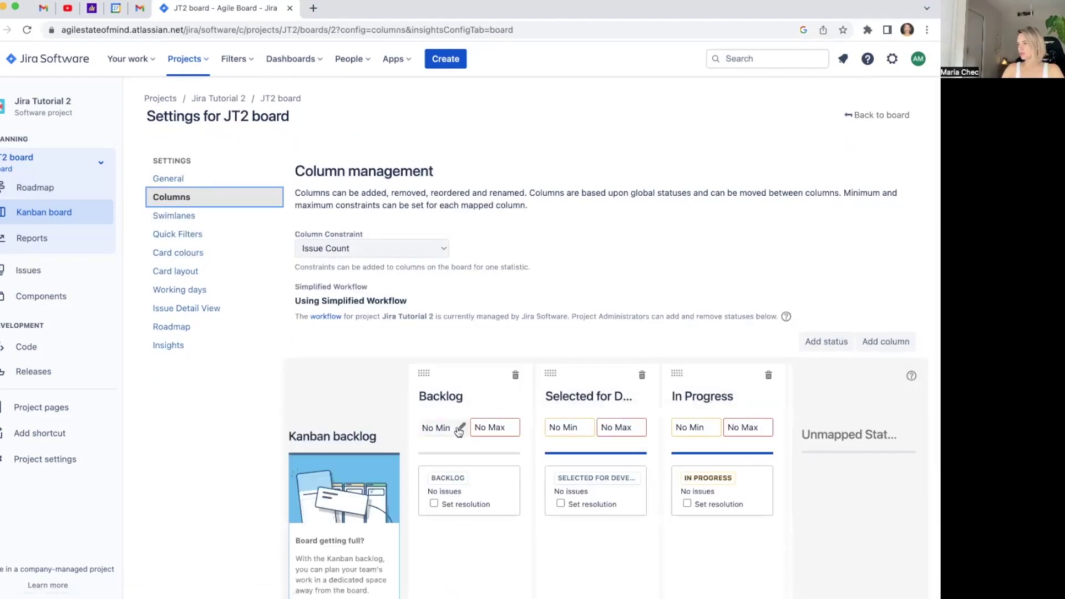
{"action": "left_click", "coordinate": [563, 428]}
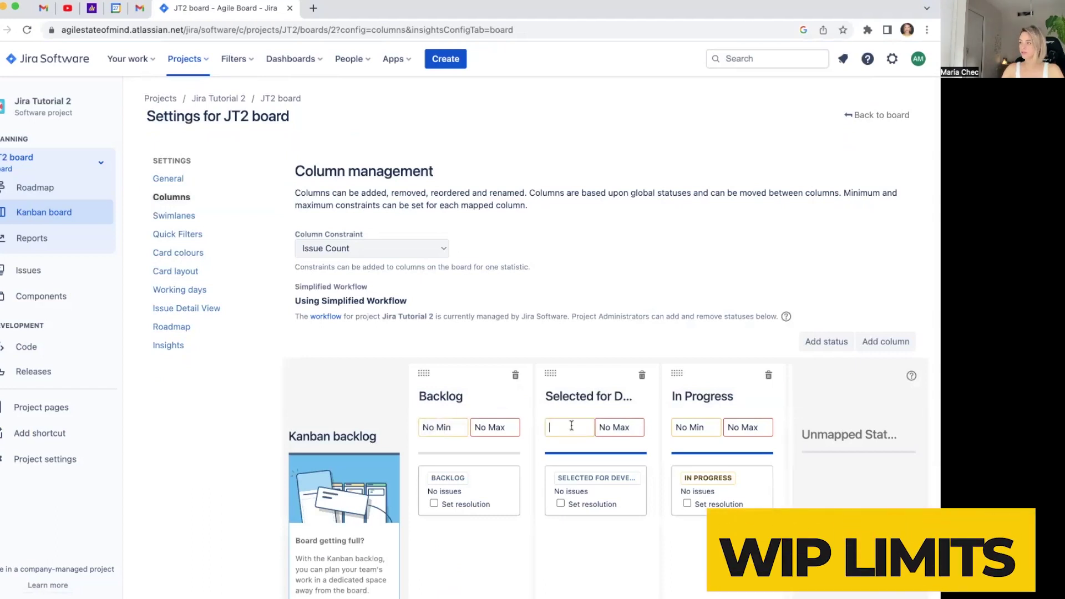
{"action": "left_click", "coordinate": [592, 343]}
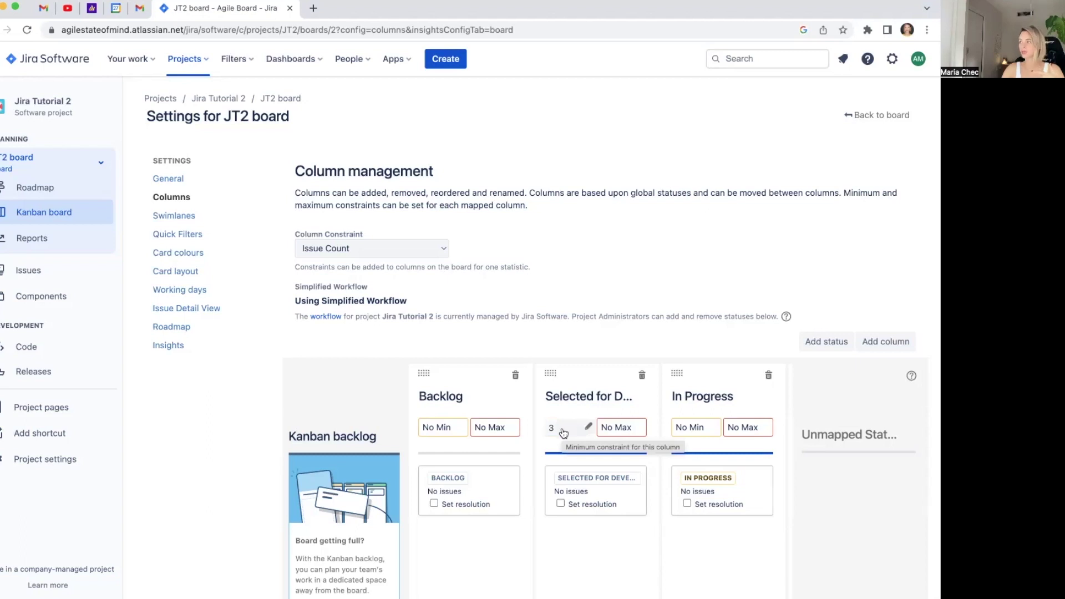
{"action": "left_click", "coordinate": [748, 427]}
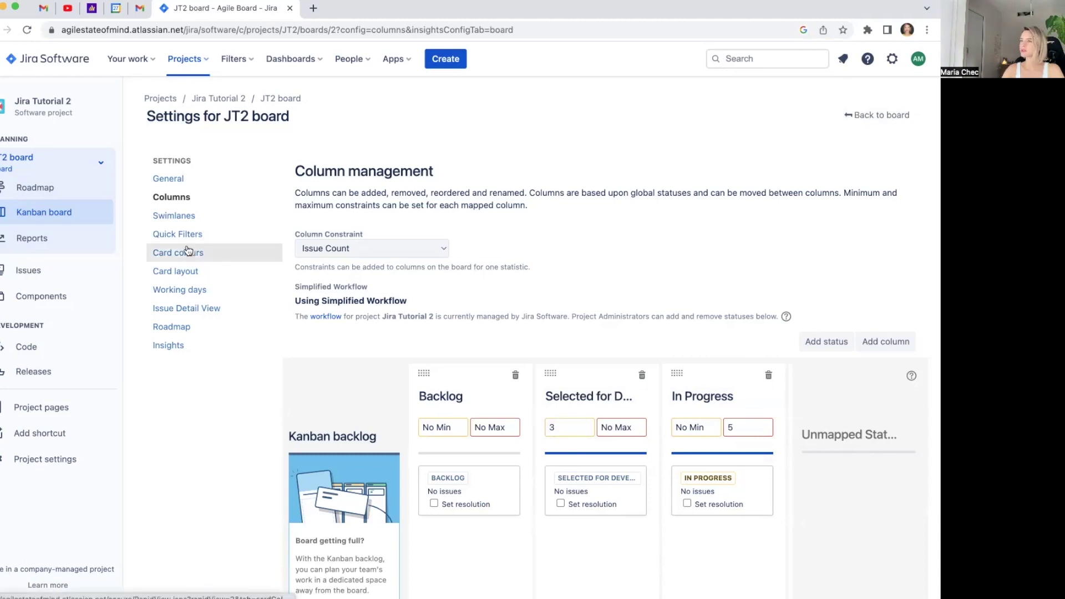
{"action": "left_click", "coordinate": [172, 216]}
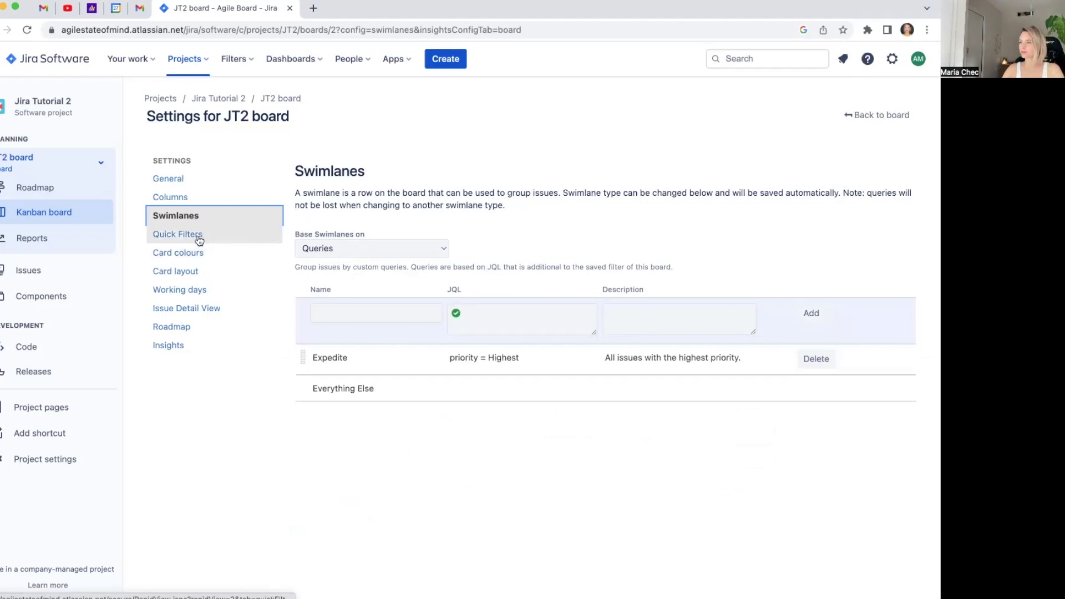
{"action": "left_click", "coordinate": [186, 329]}
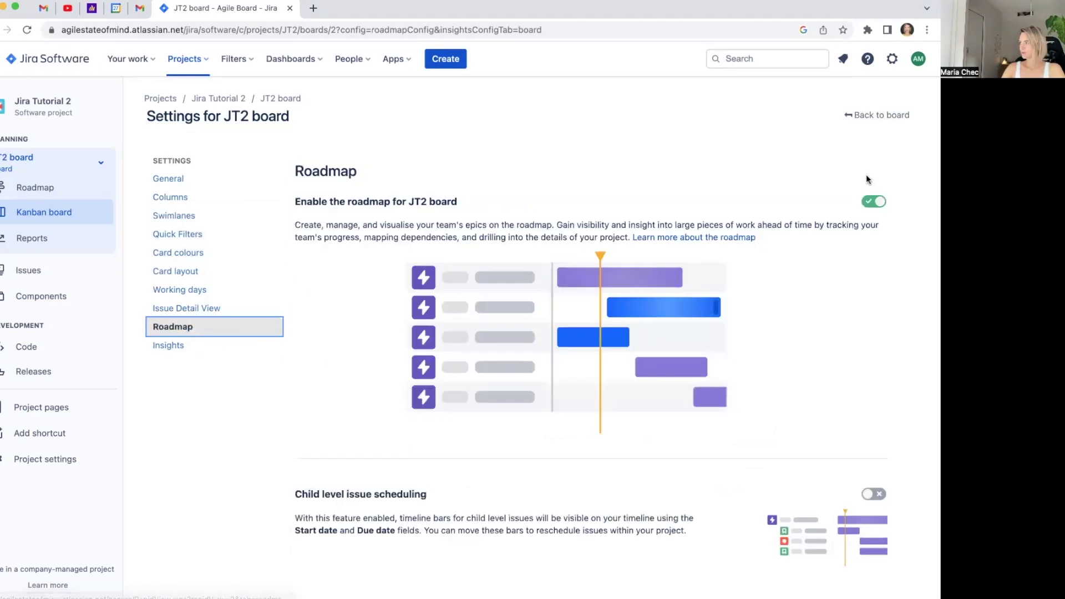
Add the epic 'Architecture Alignment' (JT2-1) on the JT2 roadmap and view its details
{"action": "left_click", "coordinate": [858, 115]}
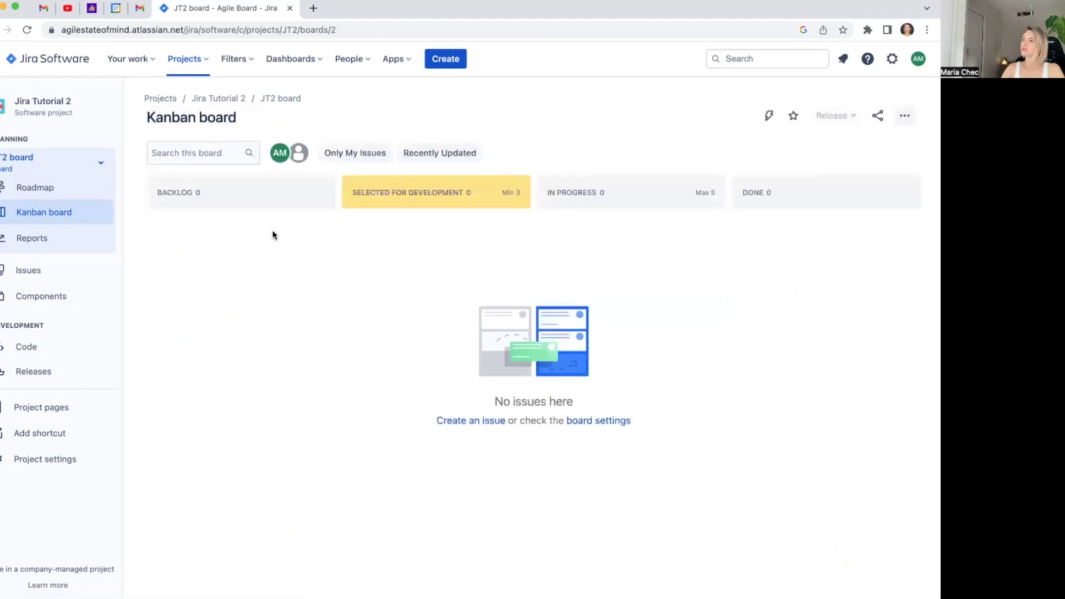
{"action": "left_click", "coordinate": [62, 191]}
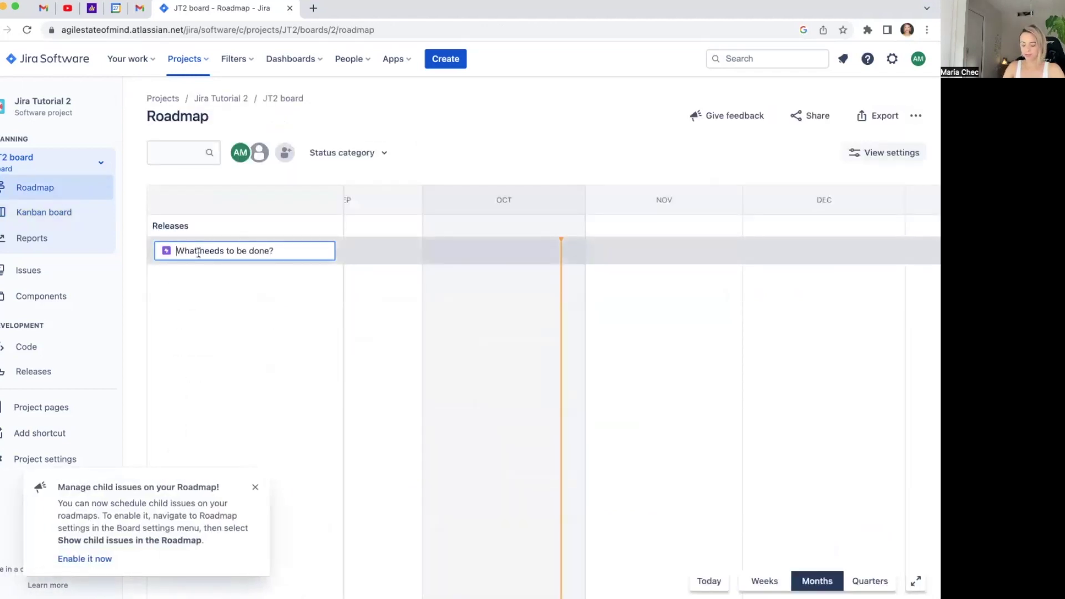
{"action": "type", "text": "Architecture Alignment"}
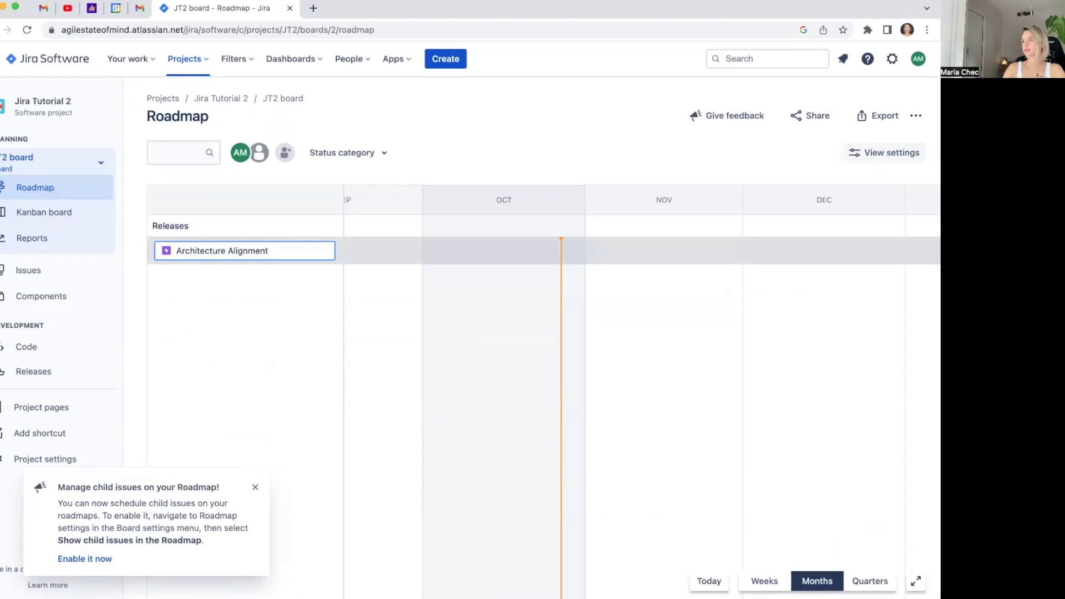
{"action": "key", "text": "Return"}
{"action": "left_click", "coordinate": [256, 251]}
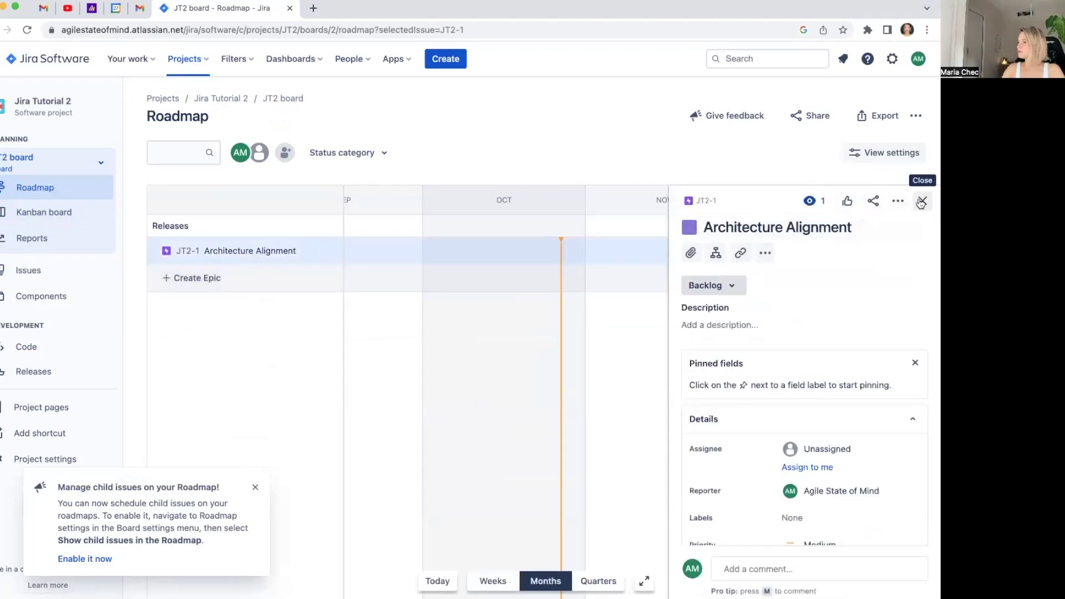
{"action": "scroll", "coordinate": [839, 437], "scroll_direction": "down", "scroll_amount": 3}
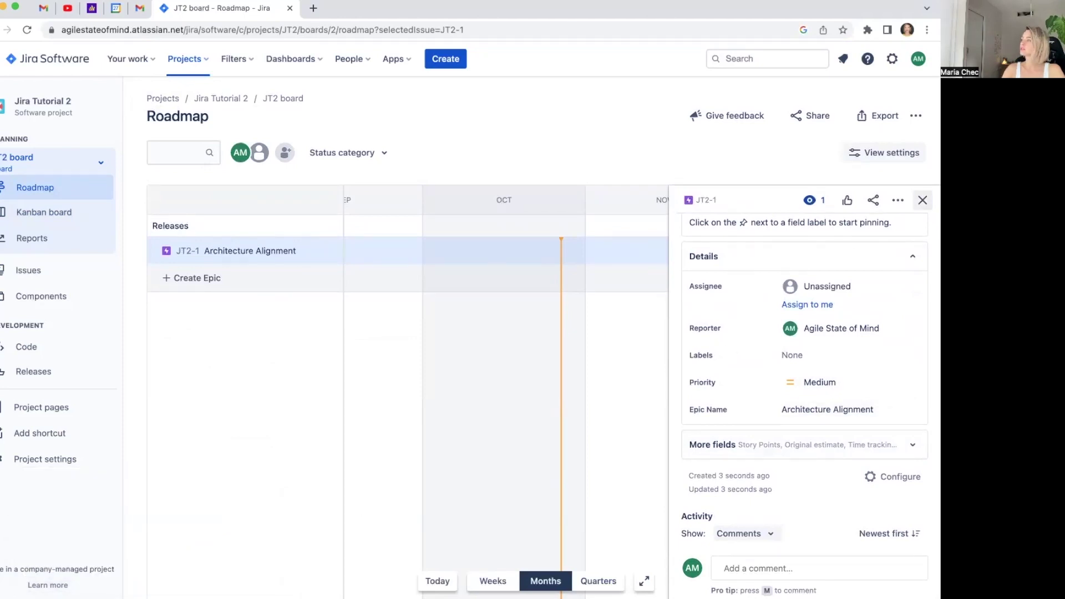
Create a timeline bar for JT2-1 spanning 2022/10/03–2022/10/16, then check the epic's additional fields
{"action": "left_click", "coordinate": [922, 200]}
{"action": "left_click", "coordinate": [422, 253]}
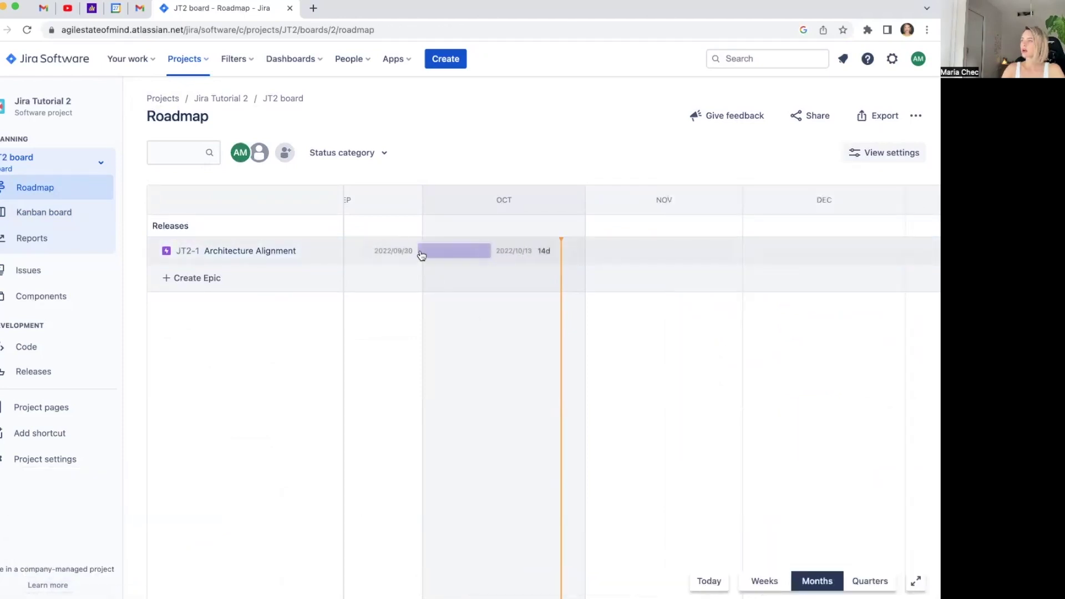
{"action": "left_click_drag", "start_coordinate": [422, 255], "coordinate": [510, 255]}
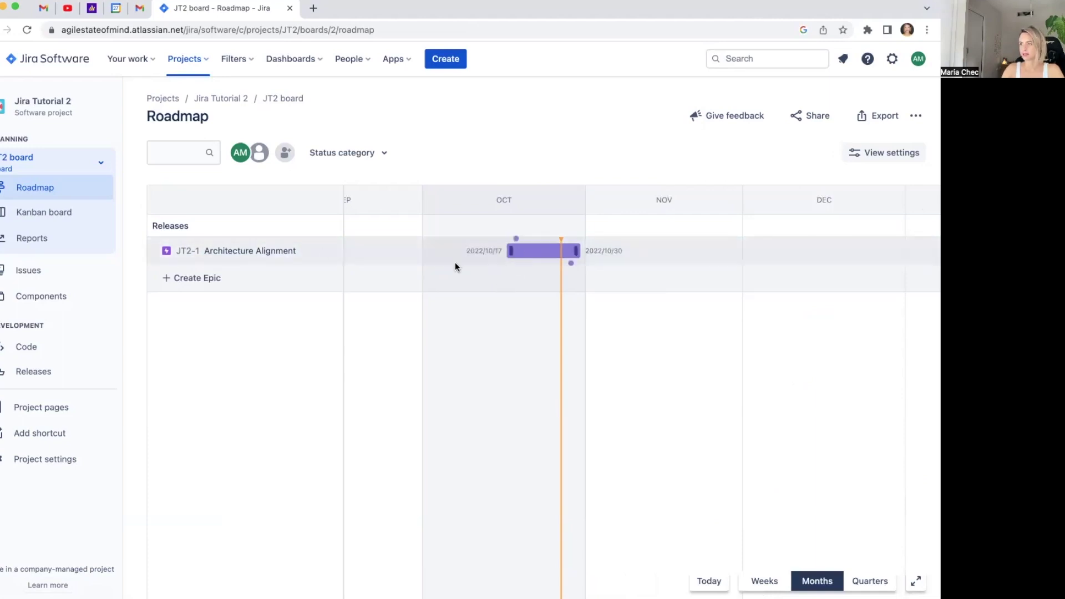
{"action": "left_click", "coordinate": [296, 253]}
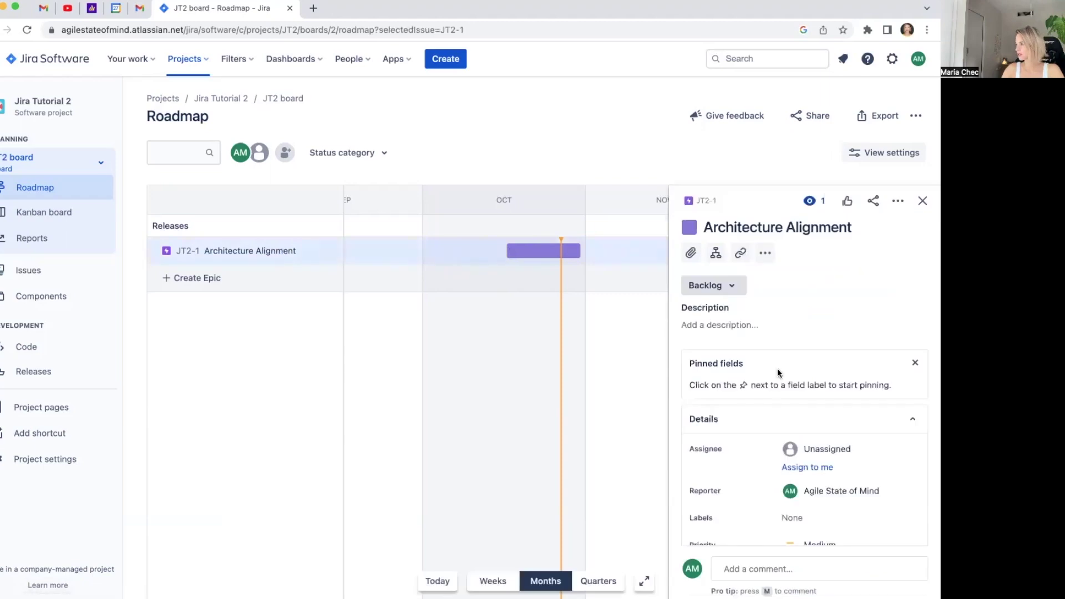
{"action": "scroll", "coordinate": [777, 368], "scroll_direction": "down", "scroll_amount": 5}
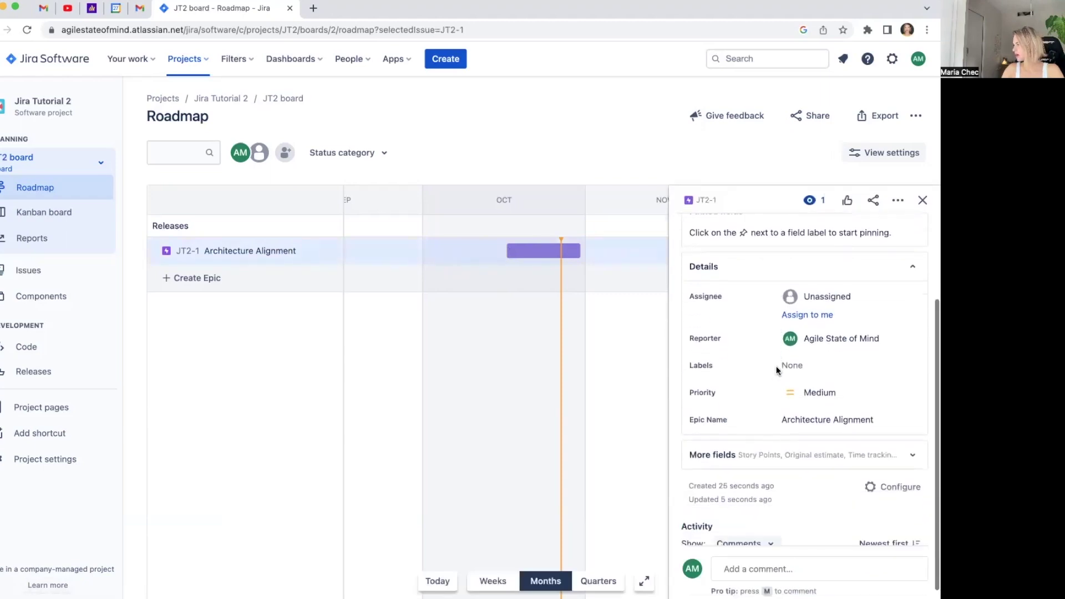
{"action": "left_click", "coordinate": [907, 451]}
{"action": "scroll", "coordinate": [784, 458], "scroll_direction": "down", "scroll_amount": 3}
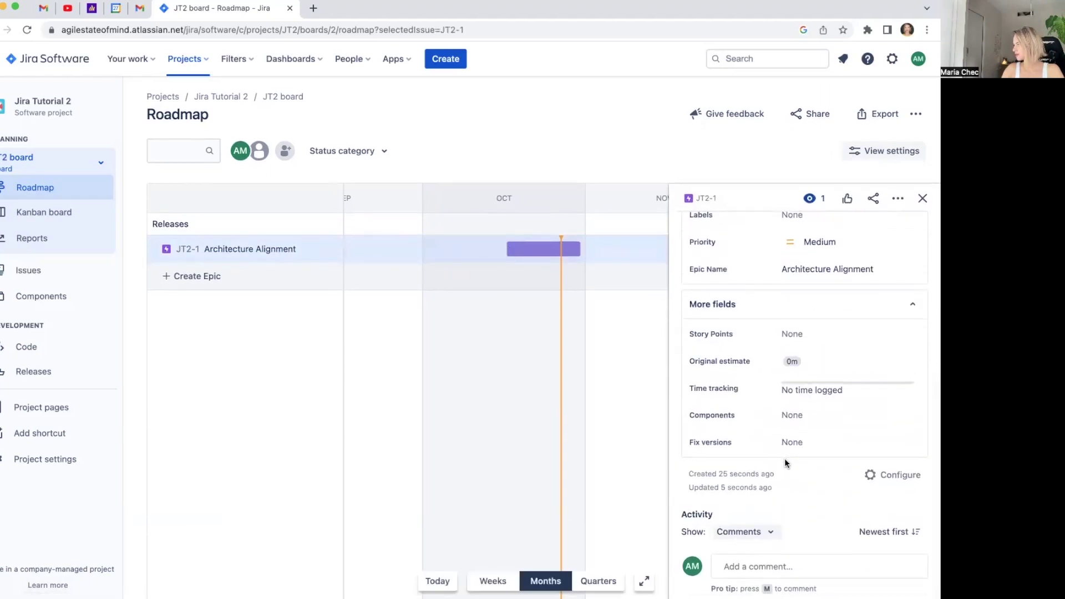
{"action": "left_click", "coordinate": [923, 198]}
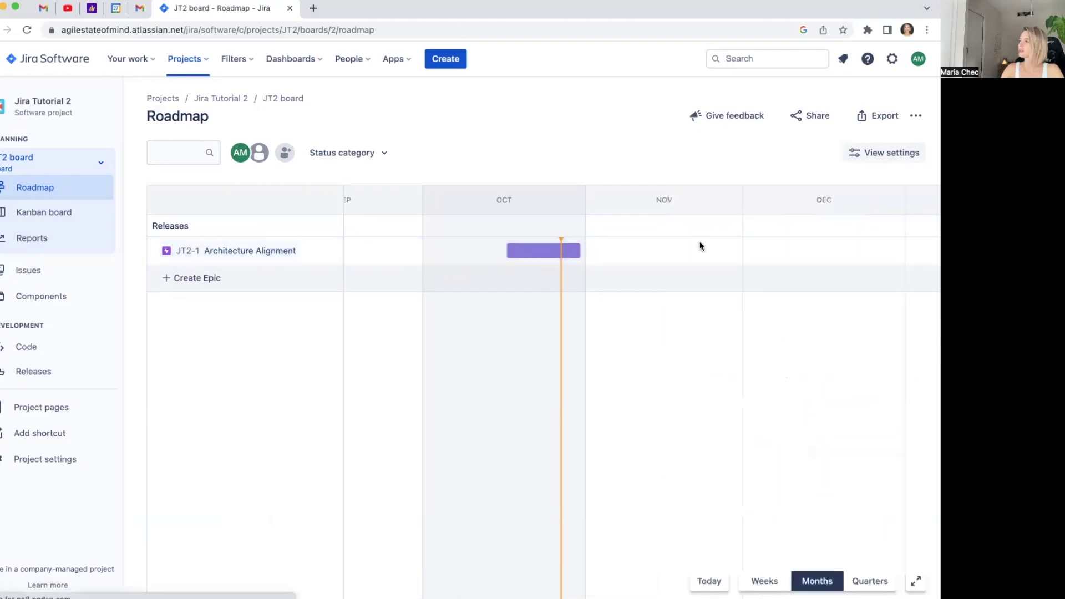
Drag the epic bar's edges to adjust dates: start 2022/10/04, end 2022/10/28, then start 2022/10/11
{"action": "mouse_move", "coordinate": [523, 251]}
{"action": "left_click_drag", "start_coordinate": [509, 250], "coordinate": [438, 247]}
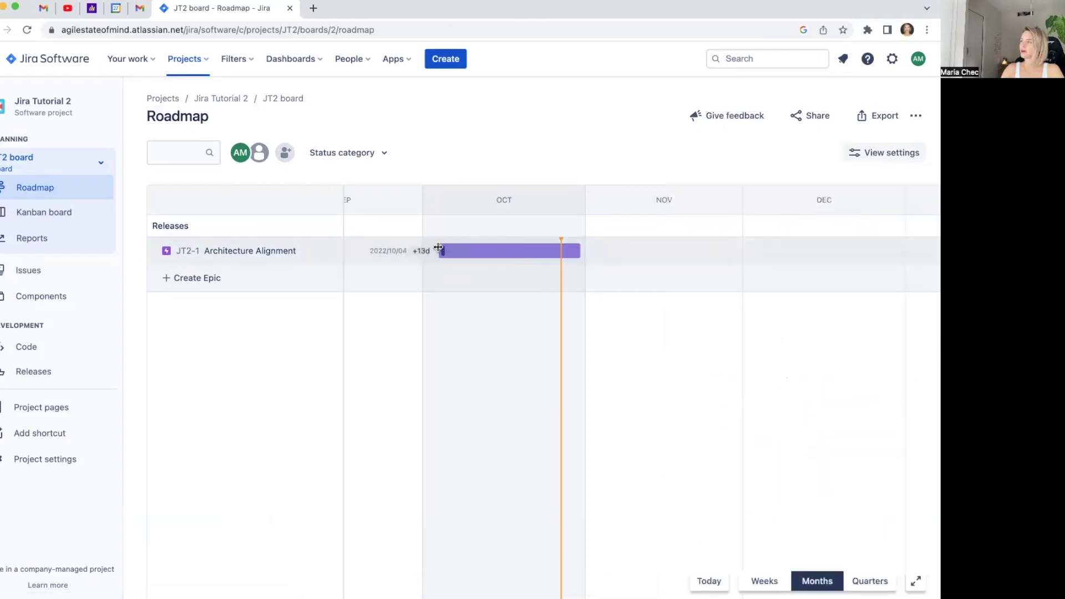
{"action": "mouse_move", "coordinate": [578, 248]}
{"action": "left_mouse_down"}
{"action": "mouse_move", "coordinate": [593, 248]}
{"action": "mouse_move", "coordinate": [562, 254]}
{"action": "left_mouse_up"}
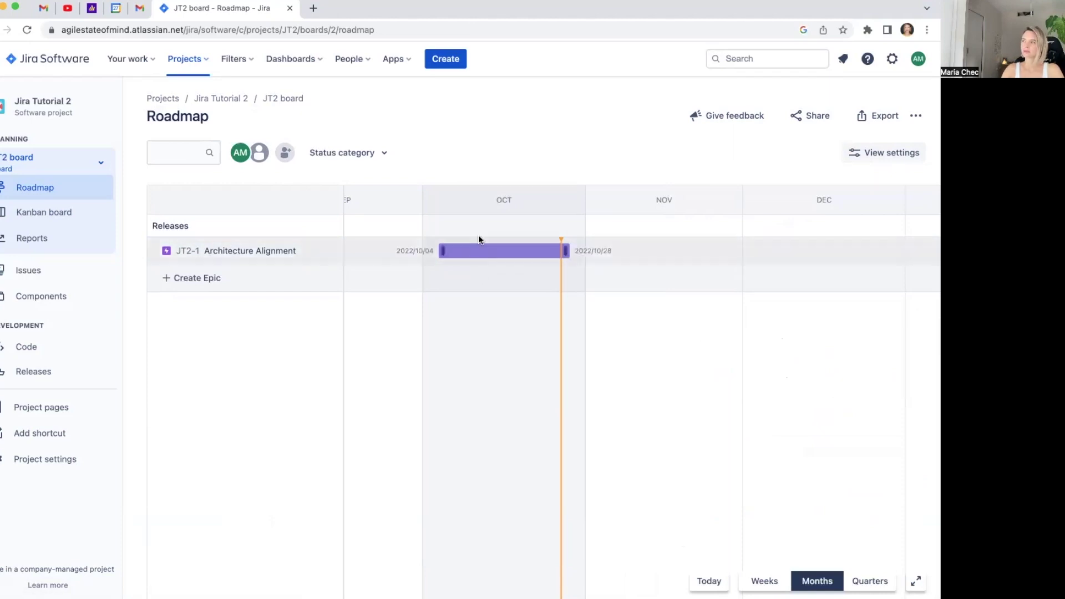
{"action": "left_click_drag", "start_coordinate": [440, 250], "coordinate": [651, 253]}
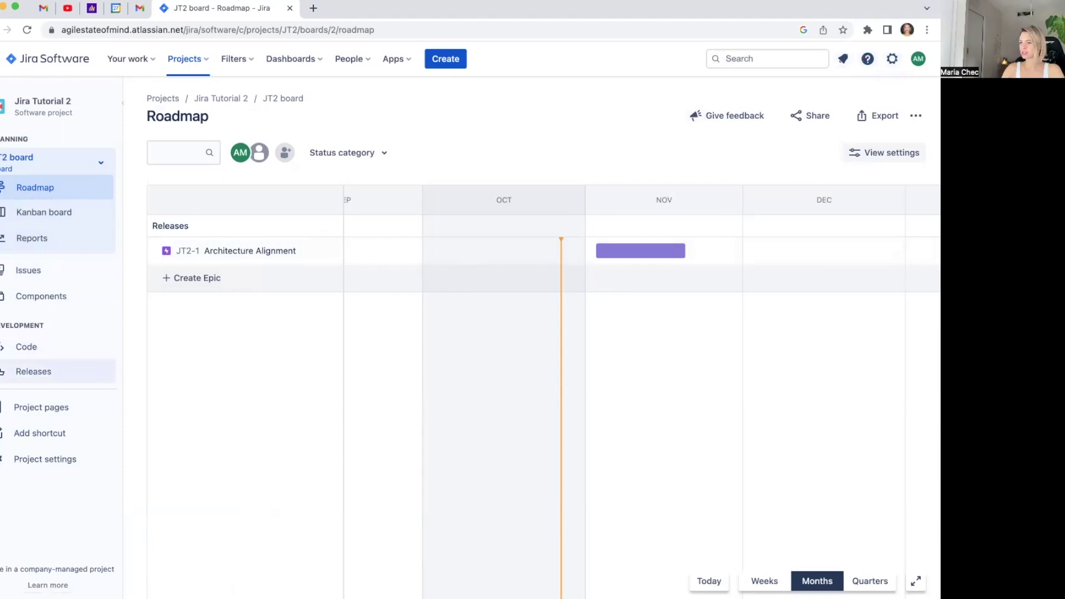
{"action": "left_click", "coordinate": [34, 459]}
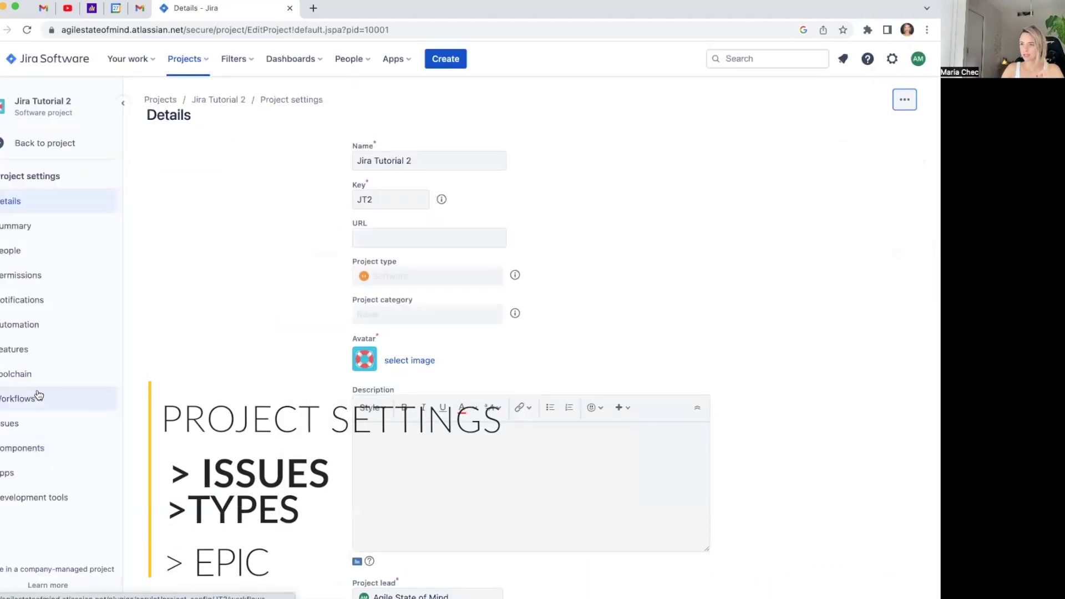
Open the Epic issue type under Issues > Types and show its Fields list
{"action": "left_click", "coordinate": [33, 424]}
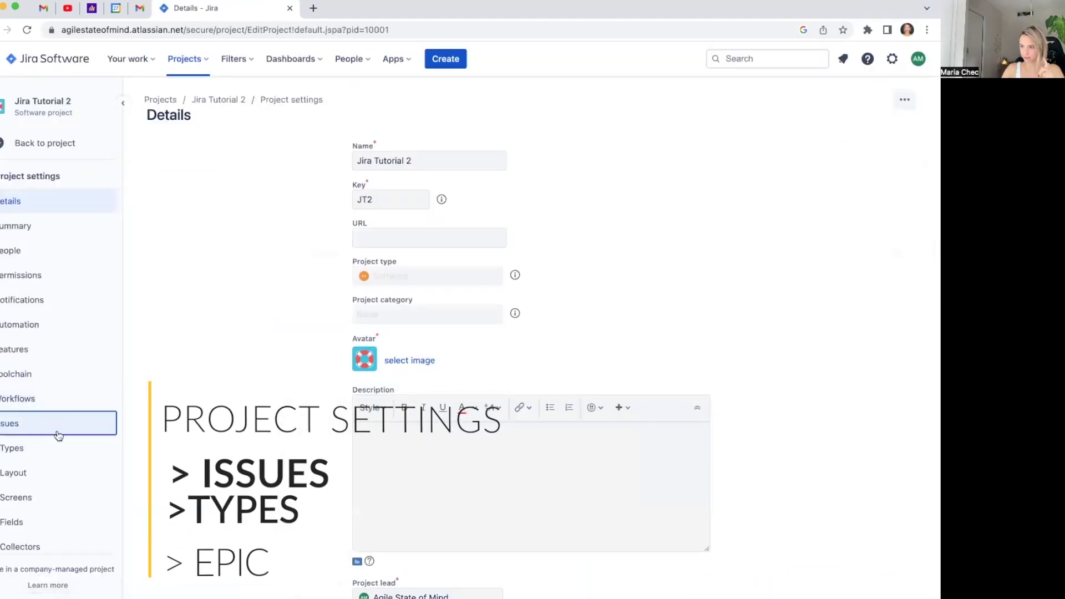
{"action": "left_click", "coordinate": [20, 452]}
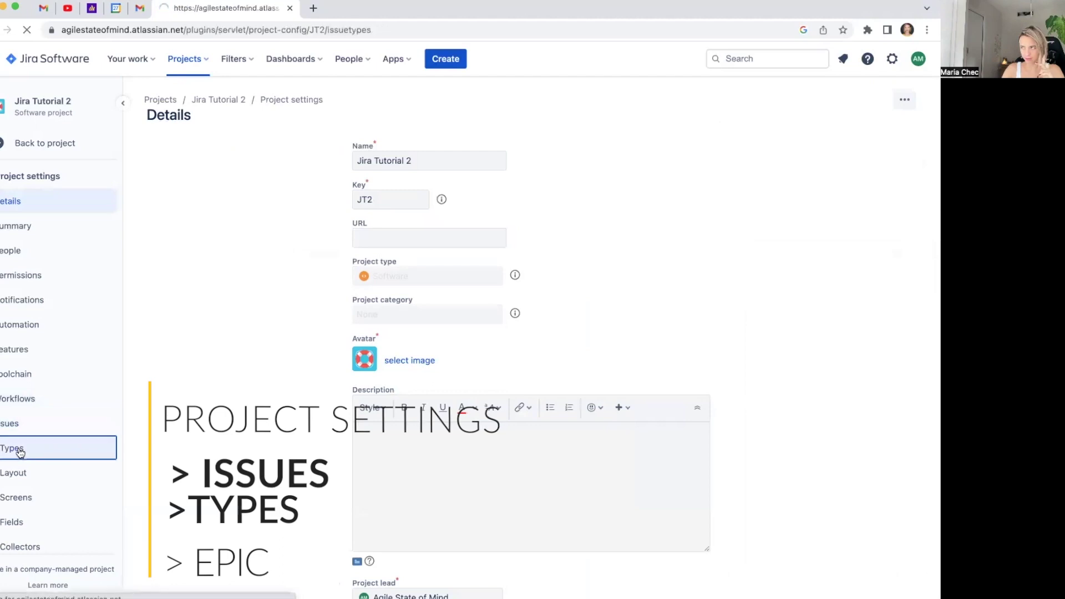
{"action": "left_click", "coordinate": [179, 366]}
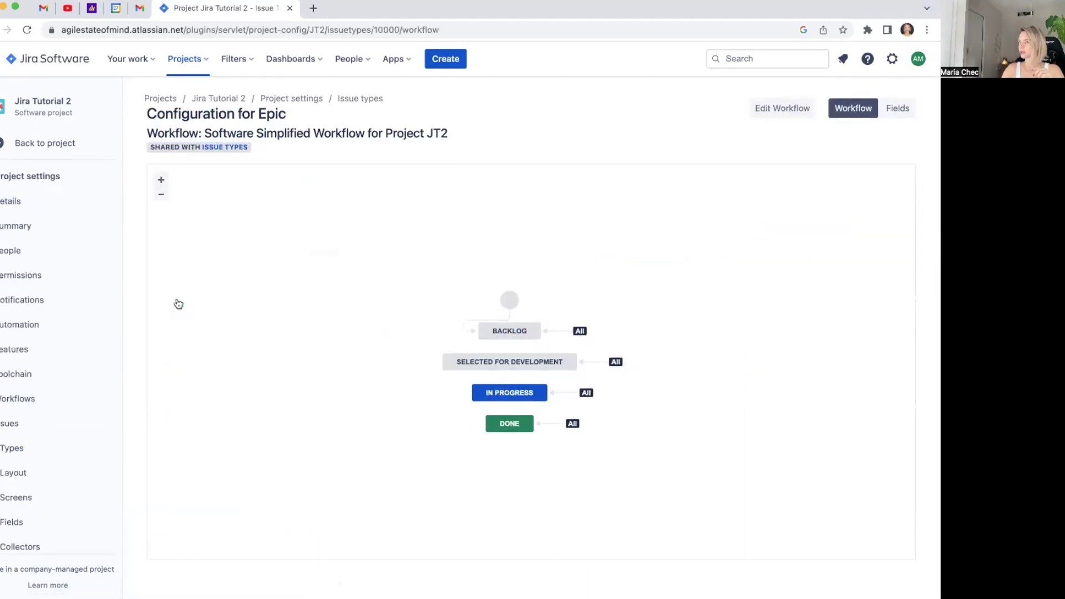
{"action": "left_click", "coordinate": [871, 106]}
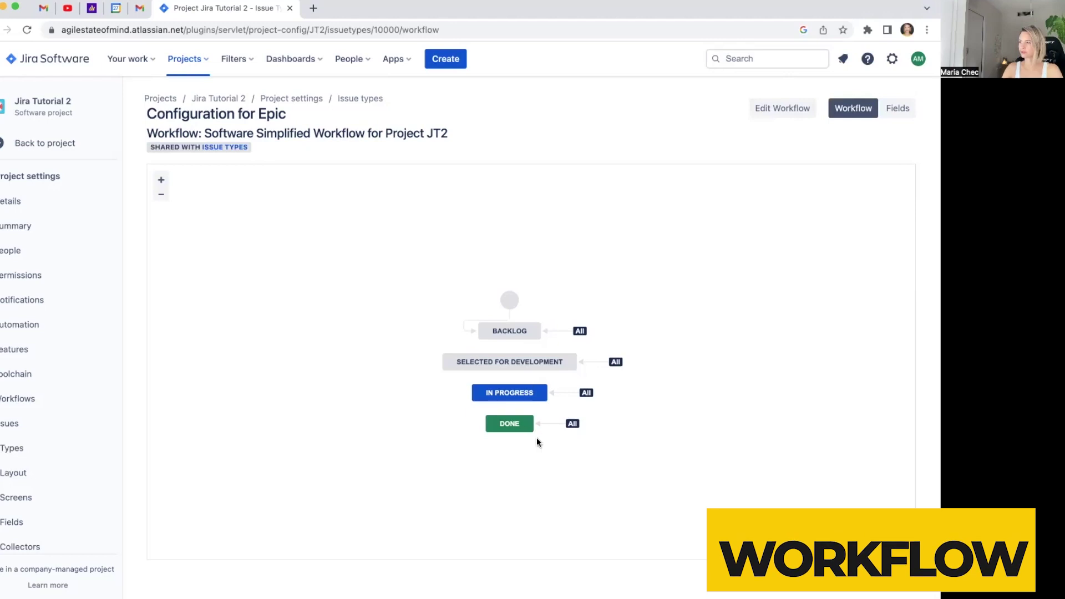
{"action": "left_click", "coordinate": [888, 117]}
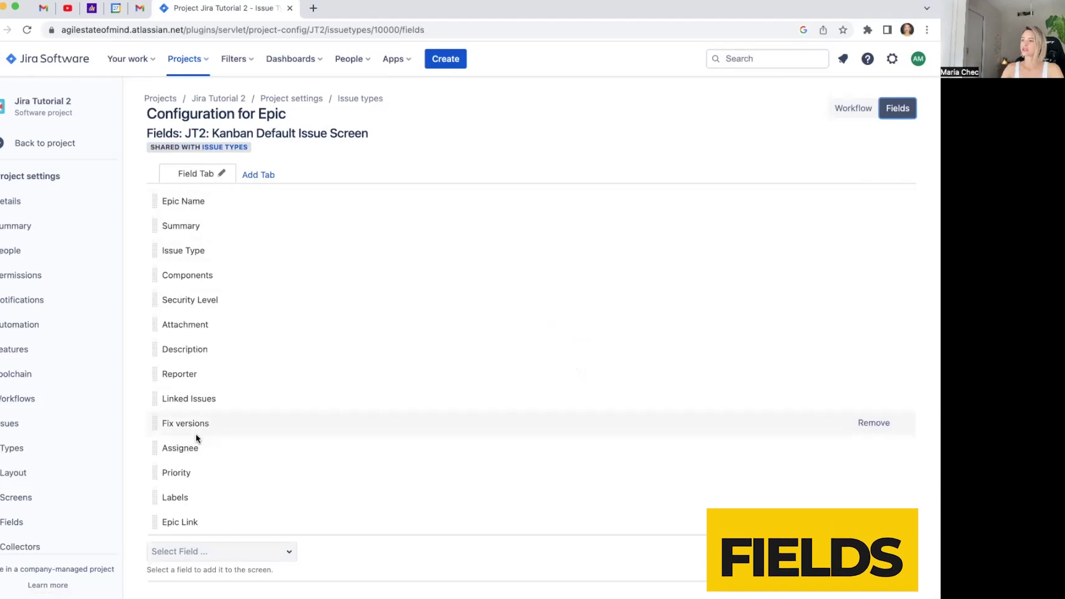
Add the Start date and Due date fields to the Epic screen, then go back to Types
{"action": "left_click", "coordinate": [221, 551]}
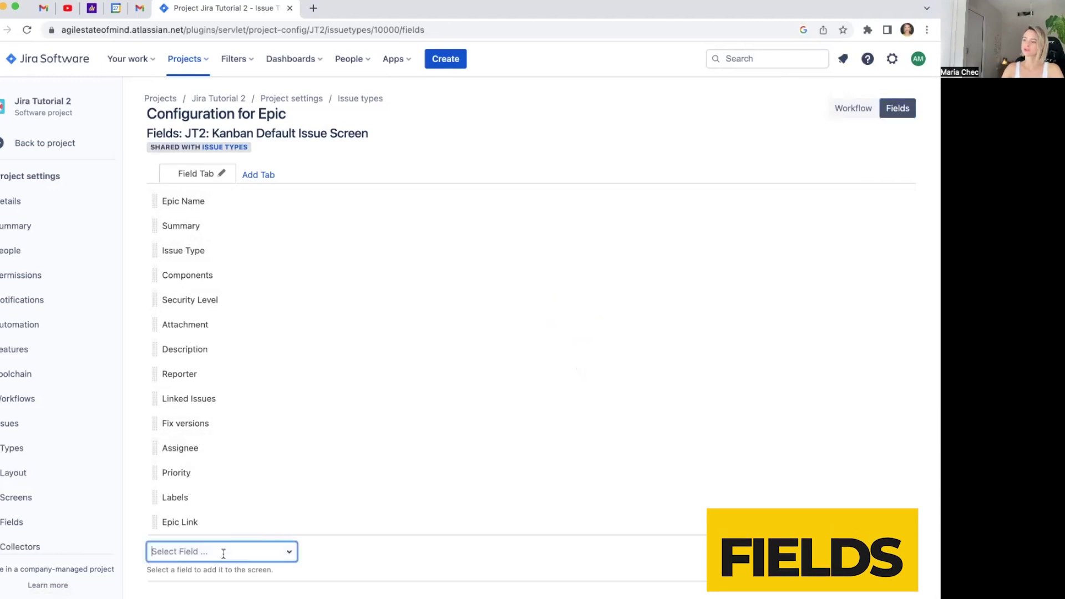
{"action": "type", "text": "start"}
{"action": "key", "text": "Return"}
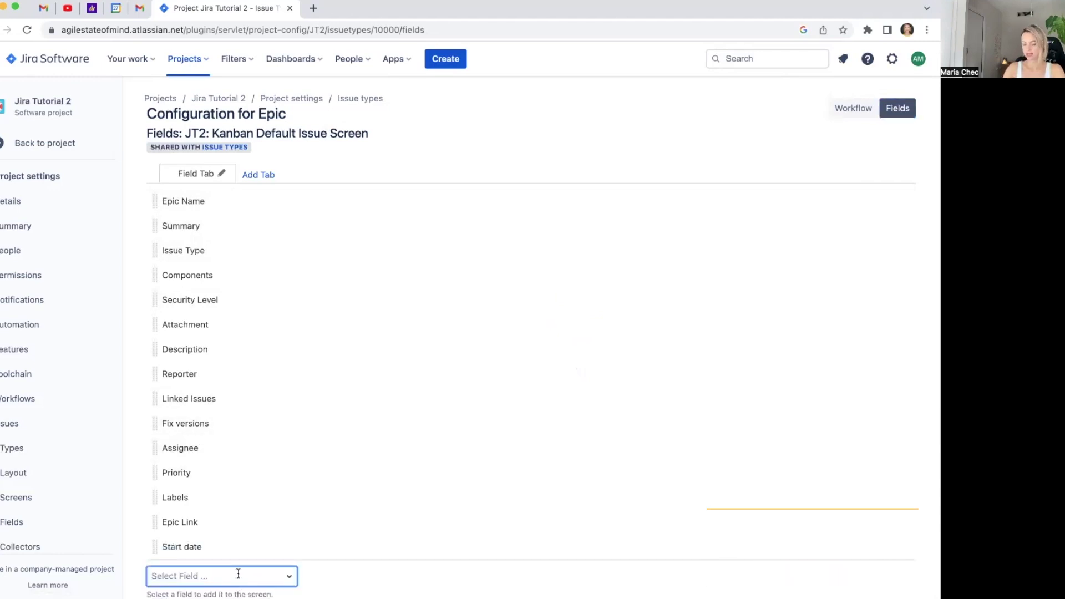
{"action": "type", "text": "due"}
{"action": "key", "text": "Return"}
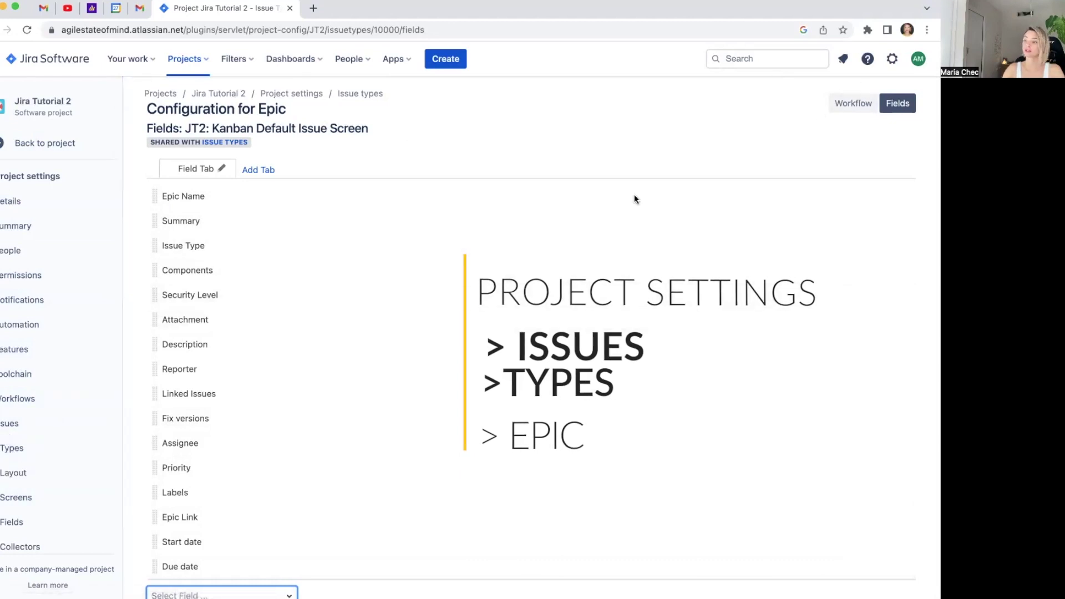
{"action": "left_click", "coordinate": [22, 450]}
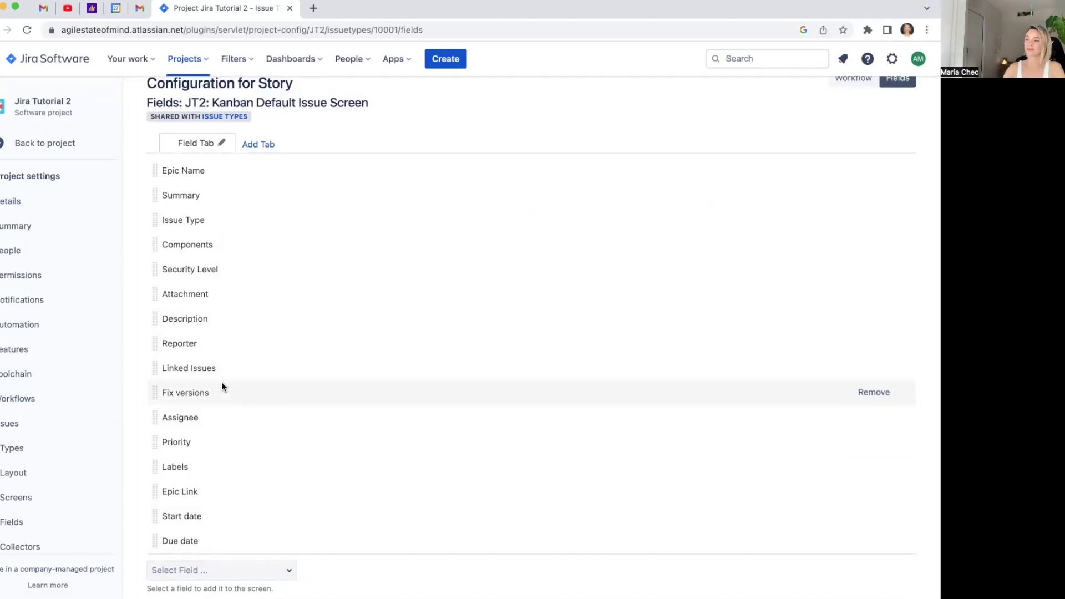
Remove Security Level and reorder fields to Components, Description, Start date, Due date
{"action": "left_click_drag", "start_coordinate": [155, 271], "coordinate": [154, 292]}
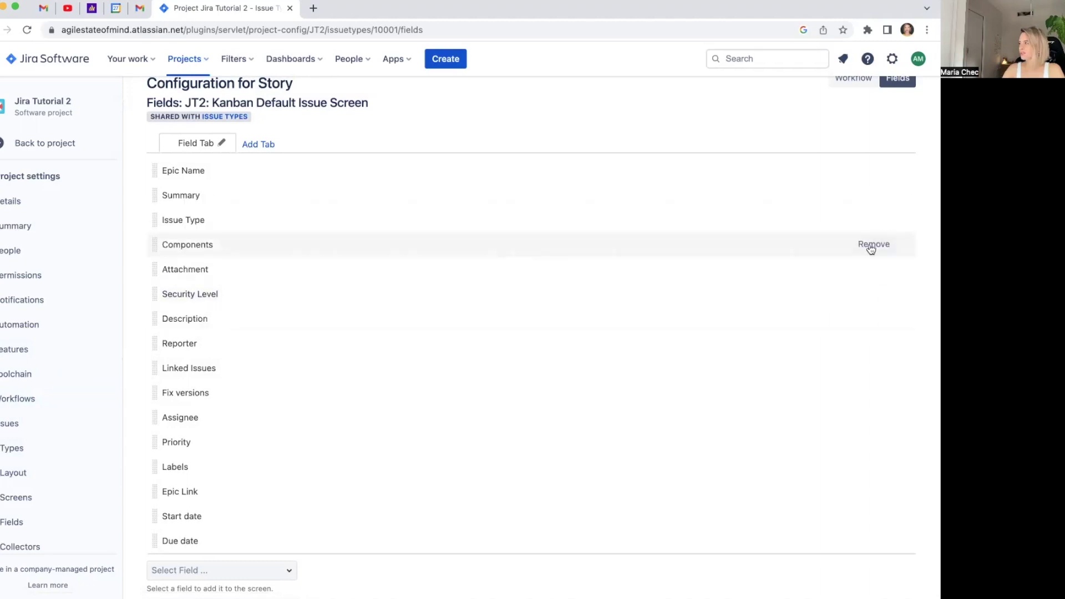
{"action": "left_click", "coordinate": [876, 294]}
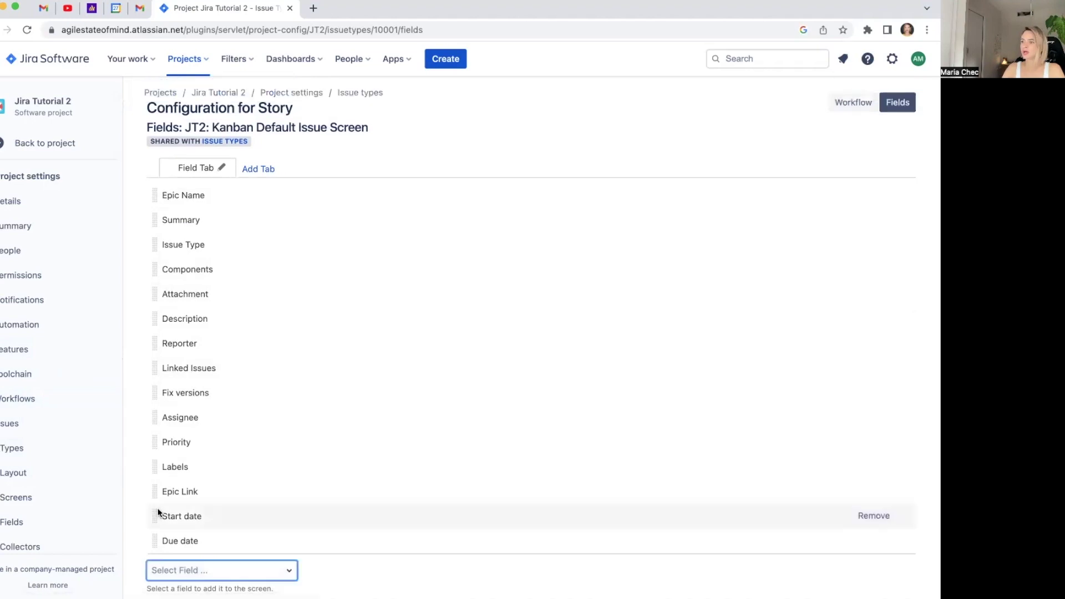
{"action": "left_click_drag", "start_coordinate": [153, 514], "coordinate": [154, 283]}
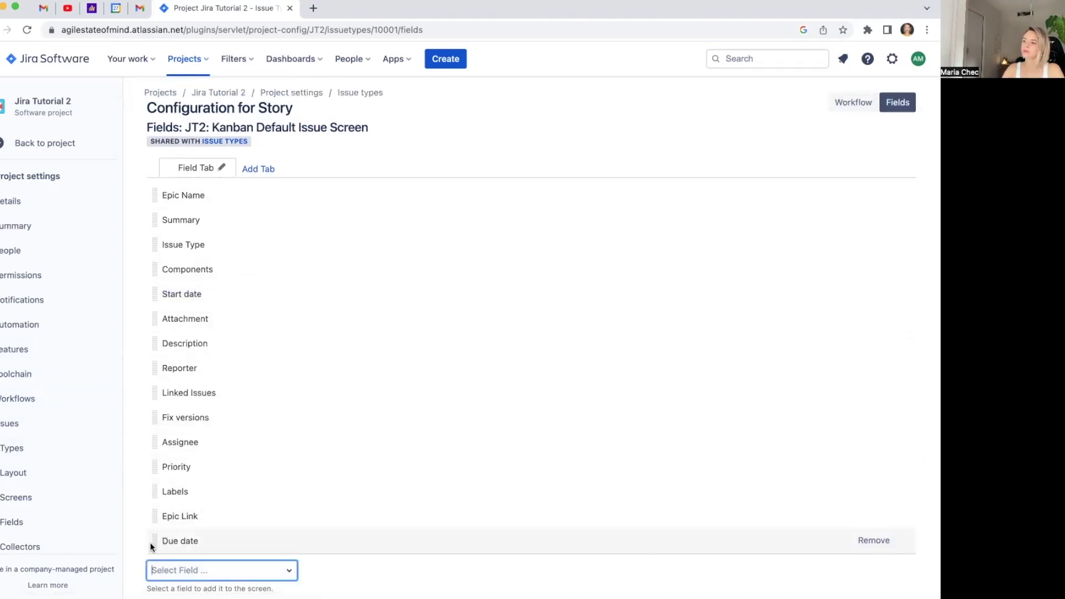
{"action": "left_click_drag", "start_coordinate": [149, 542], "coordinate": [161, 505]}
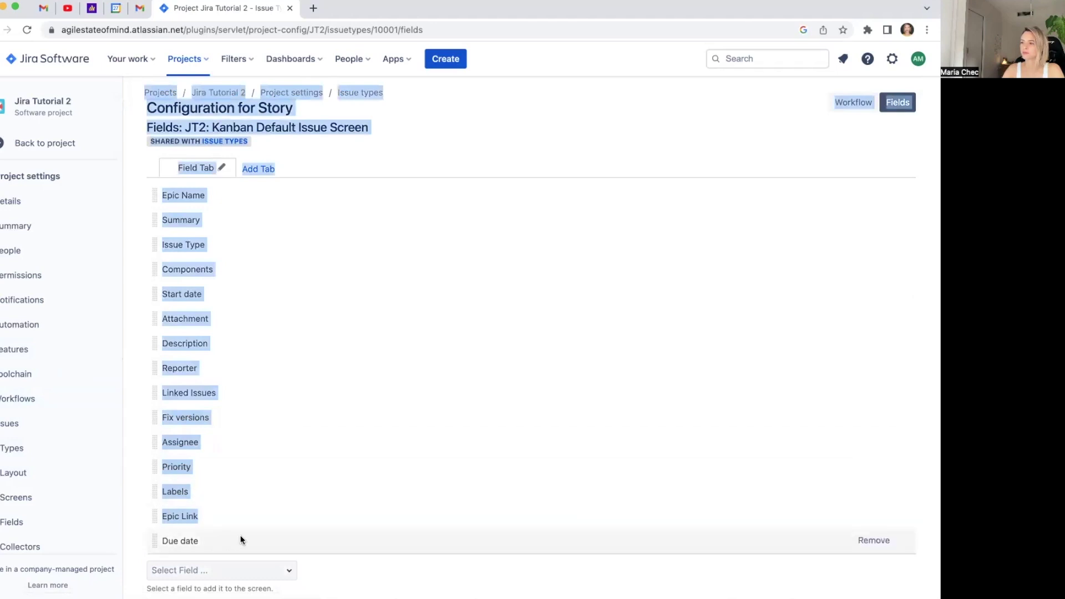
{"action": "left_click_drag", "start_coordinate": [153, 541], "coordinate": [159, 316]}
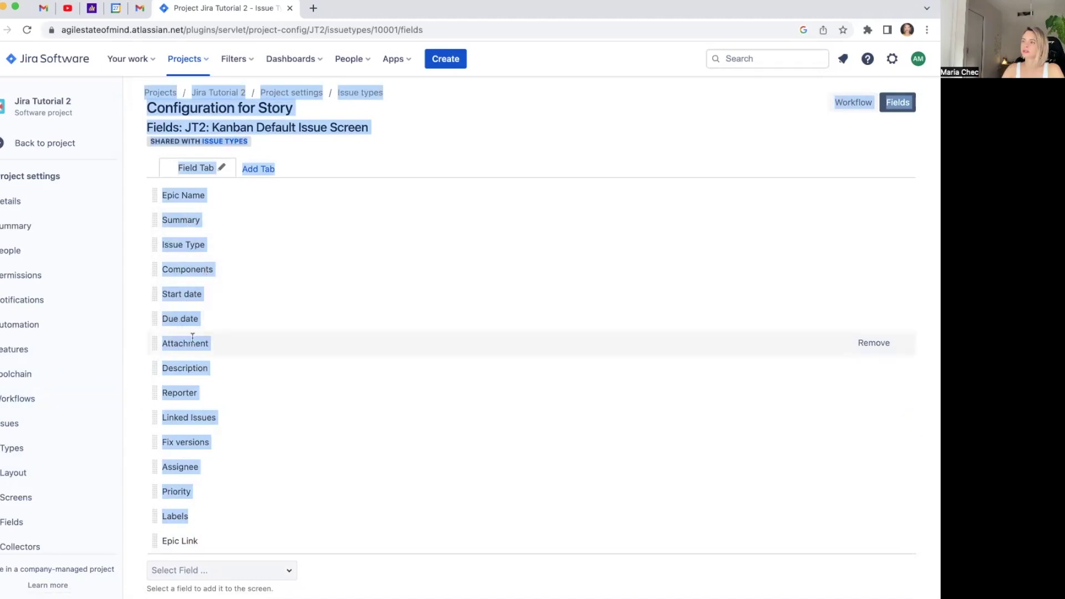
{"action": "left_click_drag", "start_coordinate": [157, 368], "coordinate": [148, 290]}
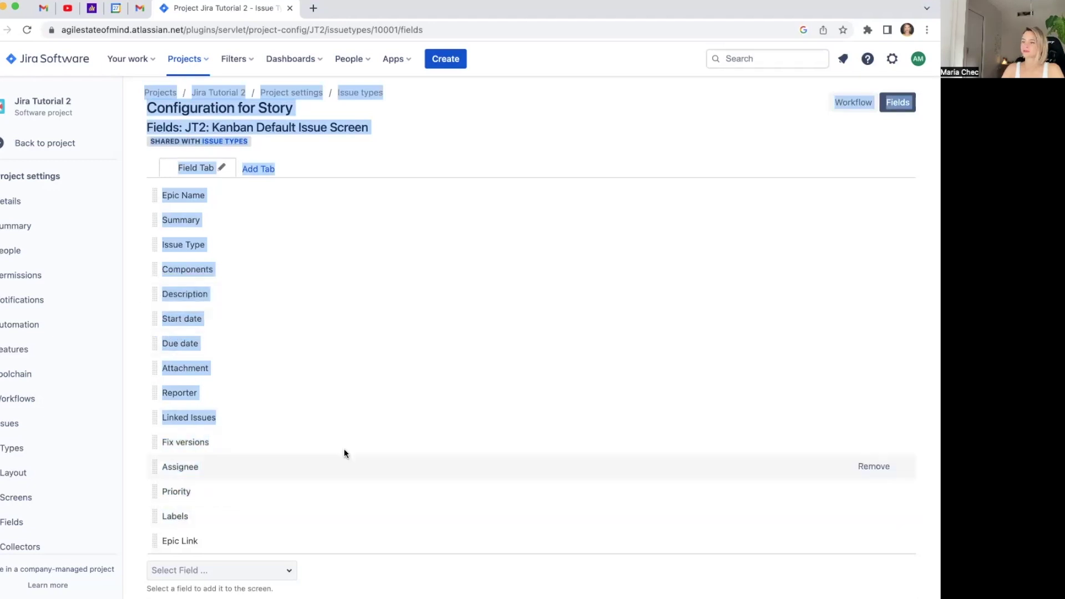
Check the Epic issue type's field configuration, then go back to the Kanban board
{"action": "left_click", "coordinate": [464, 154]}
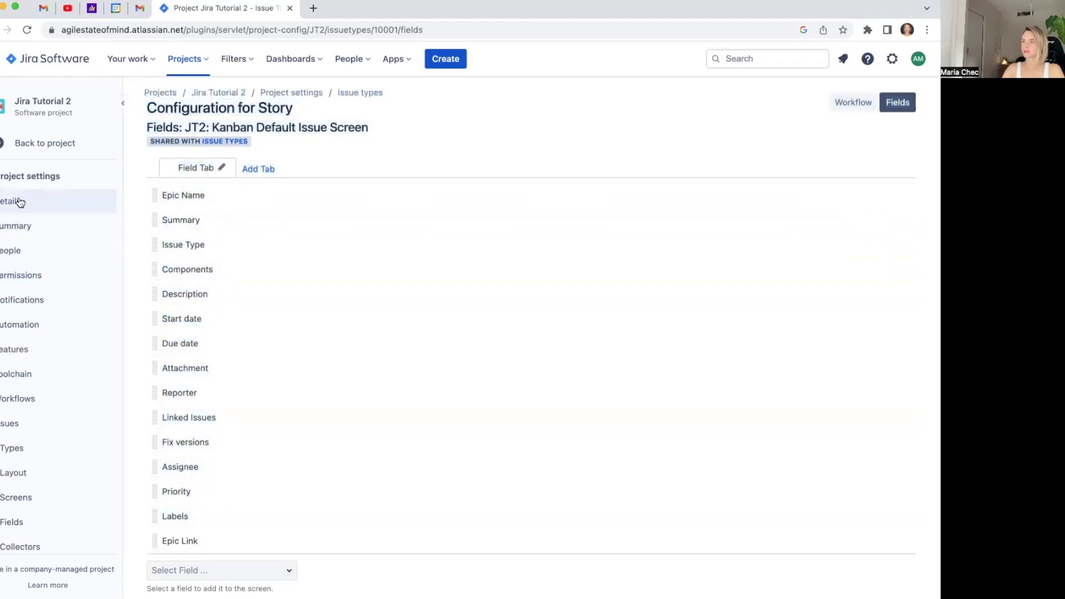
{"action": "left_click", "coordinate": [23, 453]}
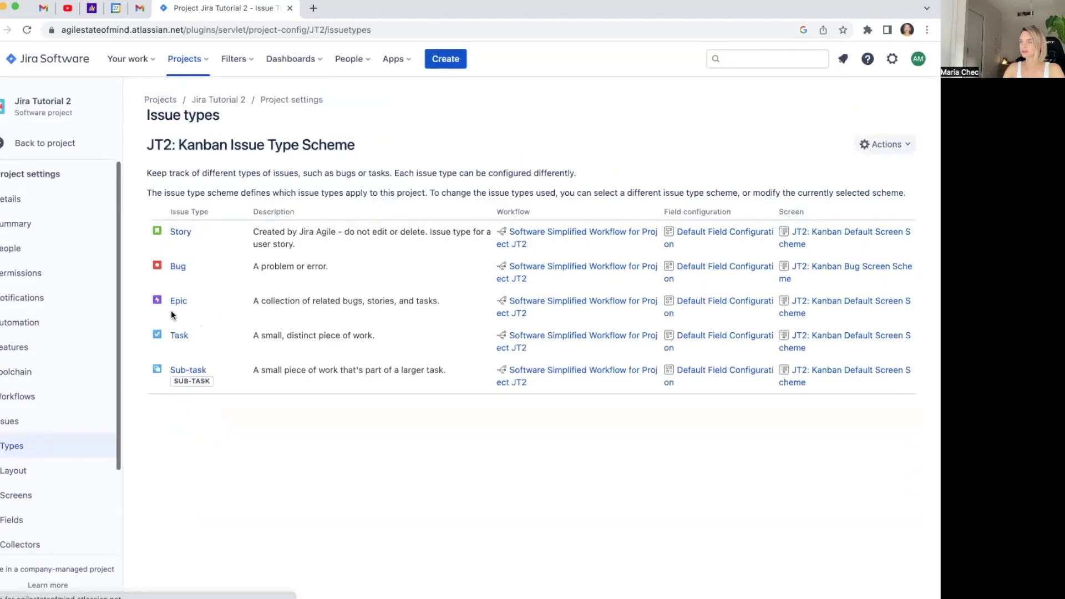
{"action": "left_click", "coordinate": [179, 301]}
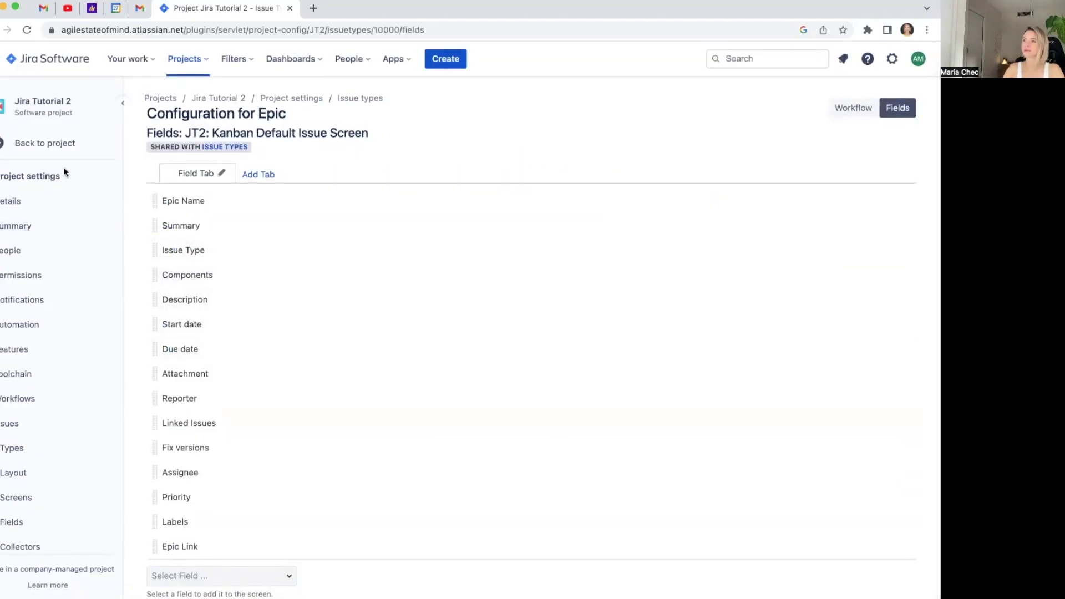
{"action": "left_click", "coordinate": [44, 143]}
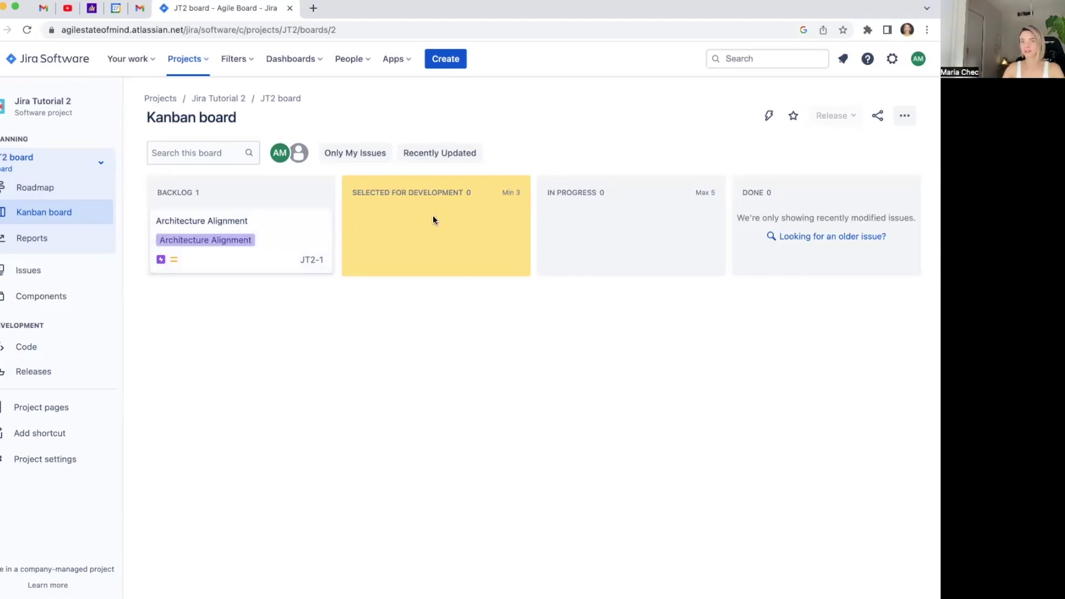
On the roadmap, verify JT2-1 Architecture Alignment's bar spans 03–19 Nov 2022
{"action": "left_click", "coordinate": [55, 193]}
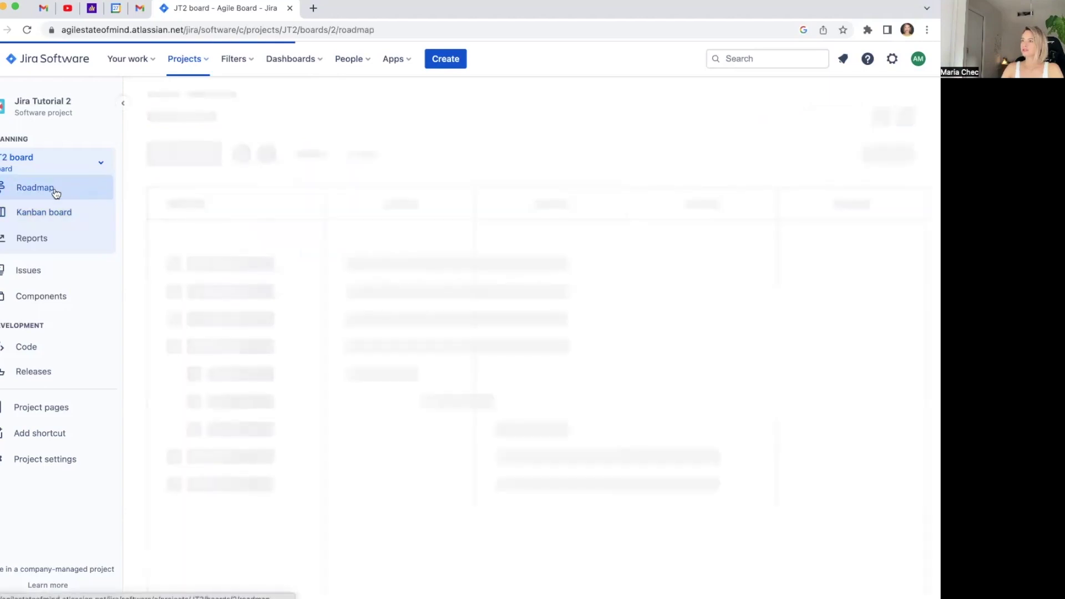
{"action": "left_click", "coordinate": [258, 251]}
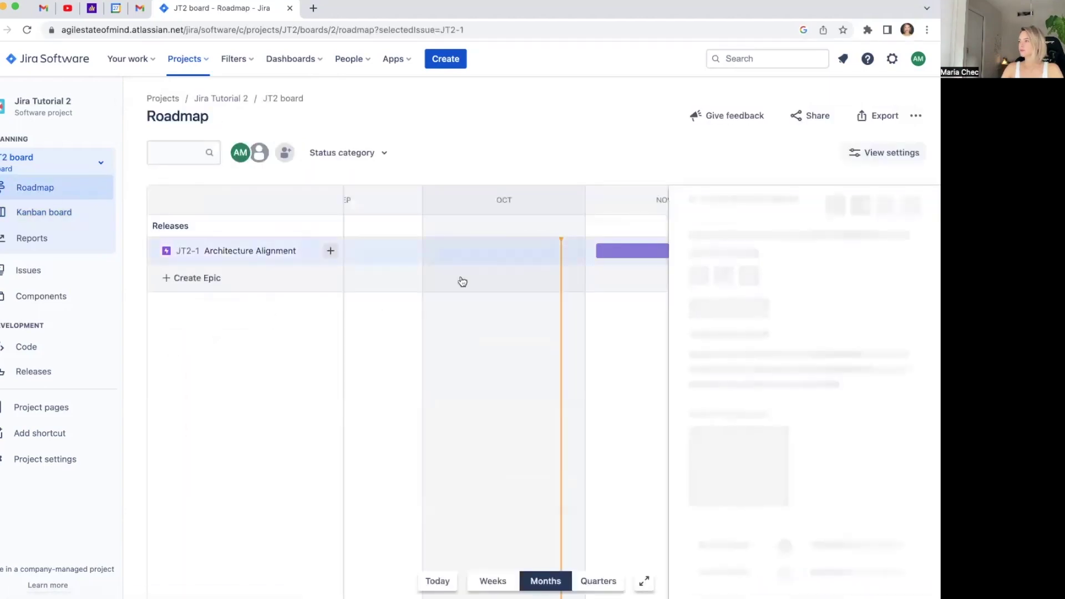
{"action": "scroll", "coordinate": [811, 333], "scroll_direction": "down", "scroll_amount": 5}
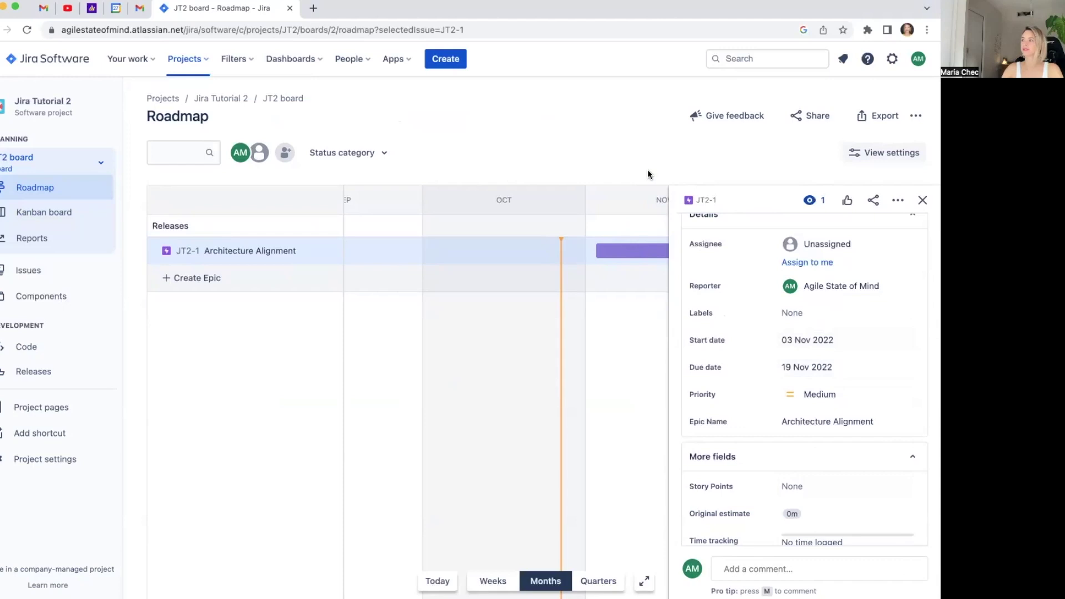
{"action": "left_click", "coordinate": [923, 200]}
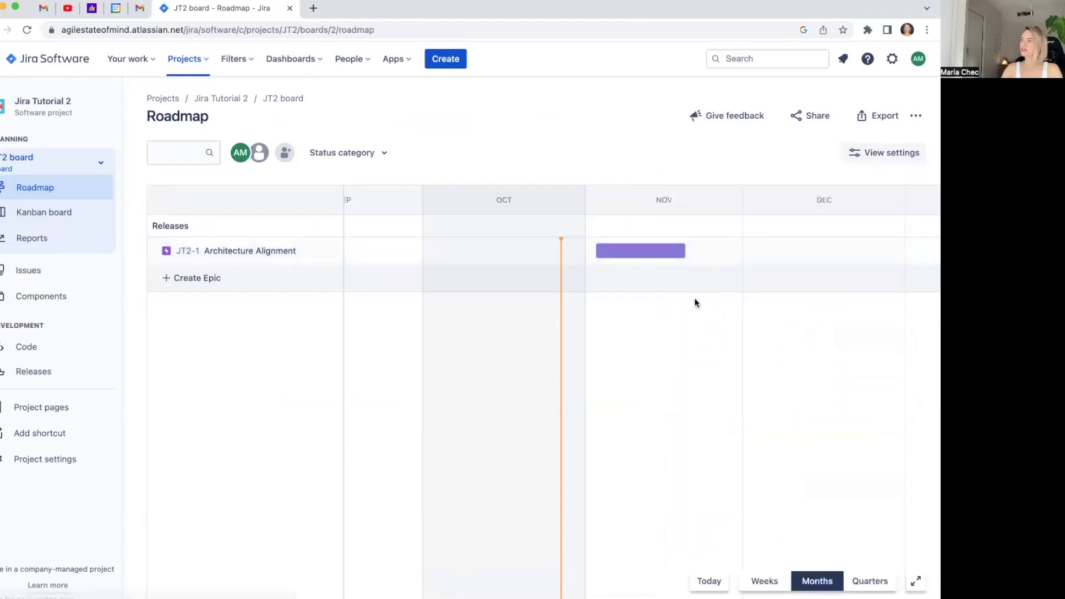